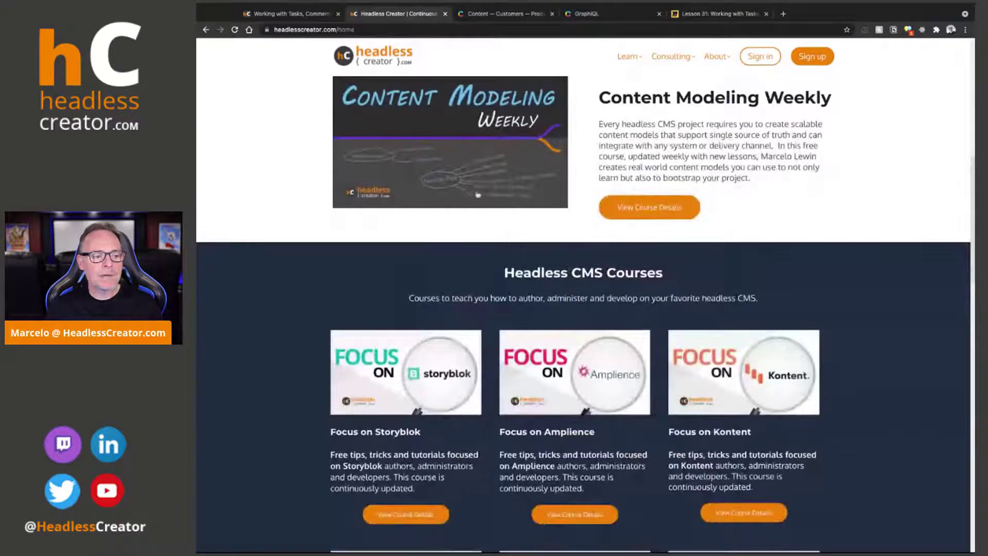
Step: Look through the course offerings on the Headless Creator home page
scroll(490, 180, "up", 3)
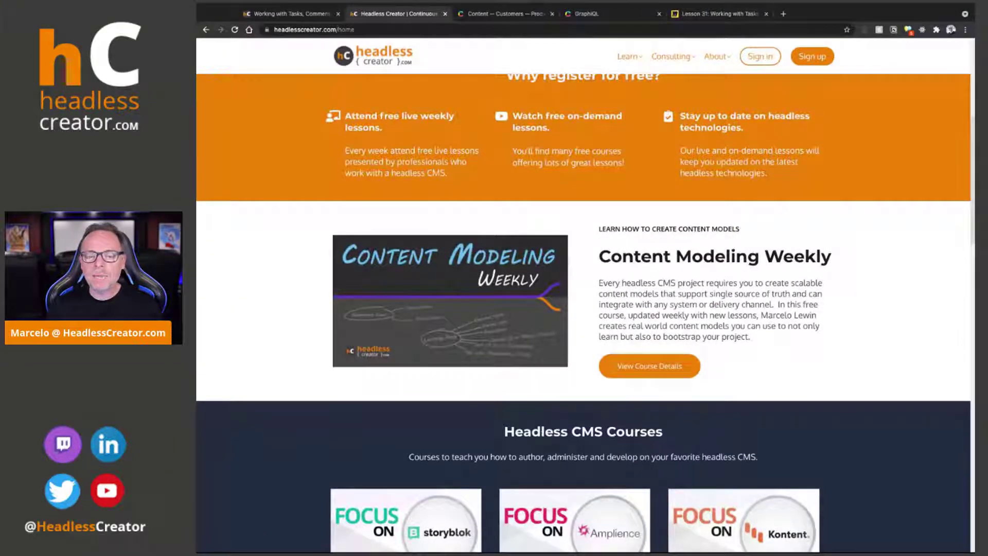
scroll(531, 209, "down", 3)
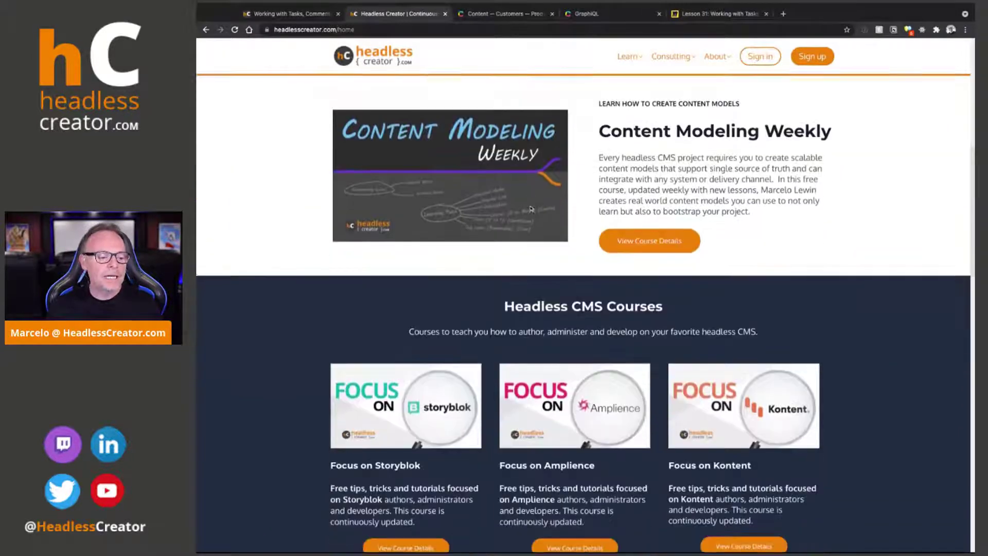
scroll(531, 209, "down", 10)
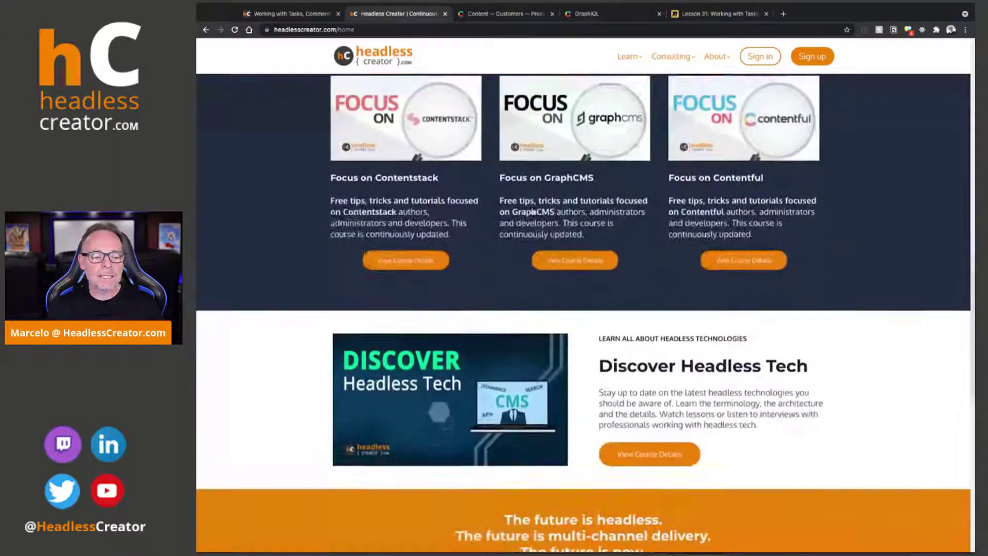
scroll(482, 393, "up", 3)
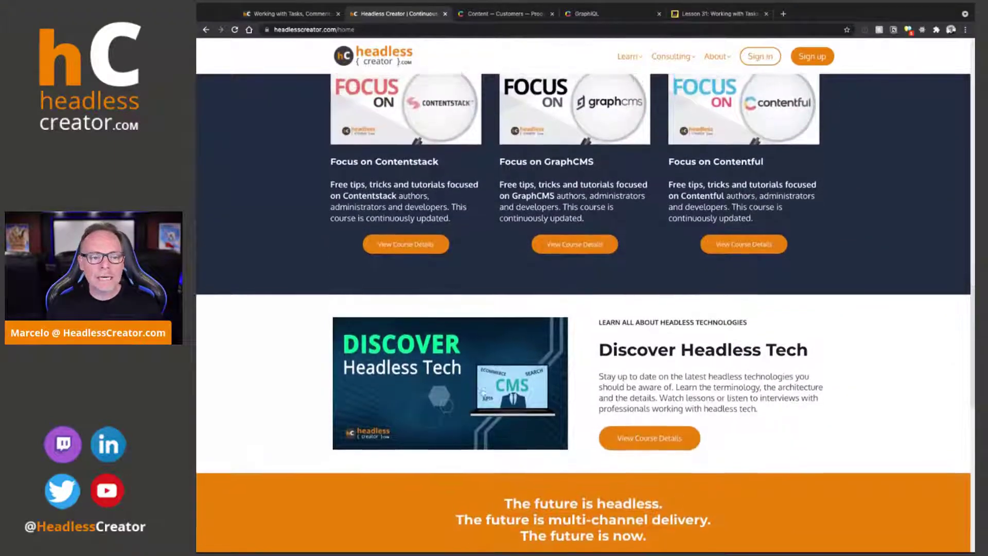
scroll(483, 393, "up", 10)
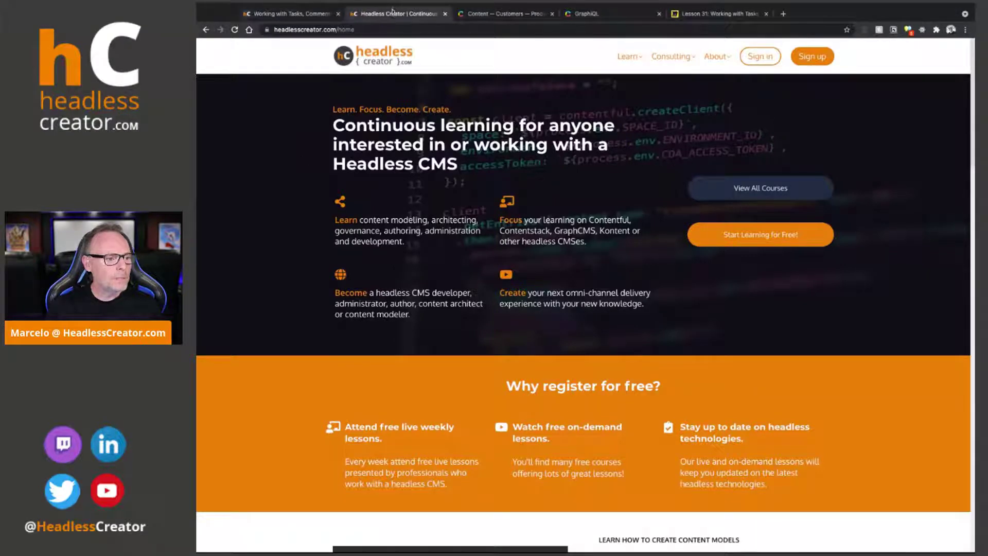
Step: Close the two Headless Creator browser pages so the Contentful content list is in front
left_click(326, 17)
left_click(339, 14)
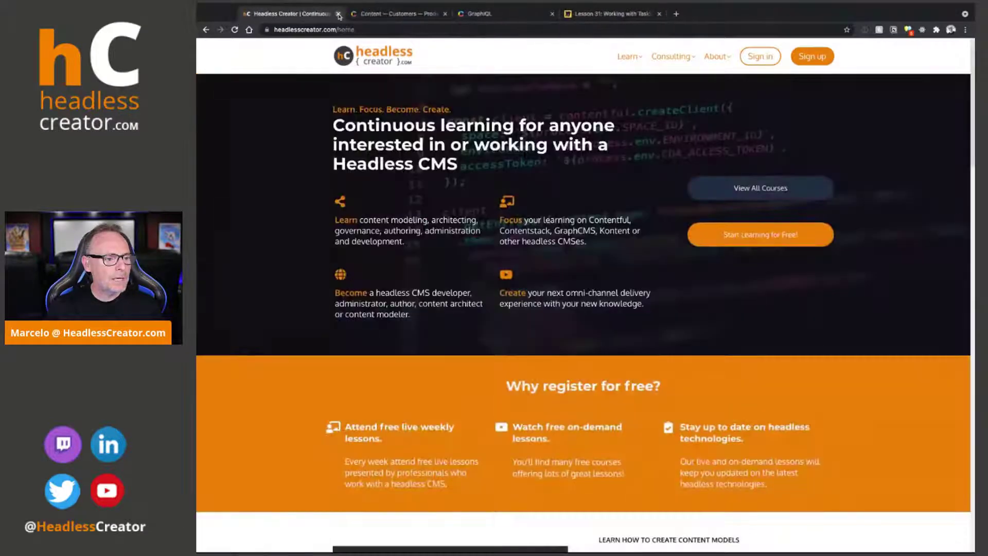
left_click(339, 14)
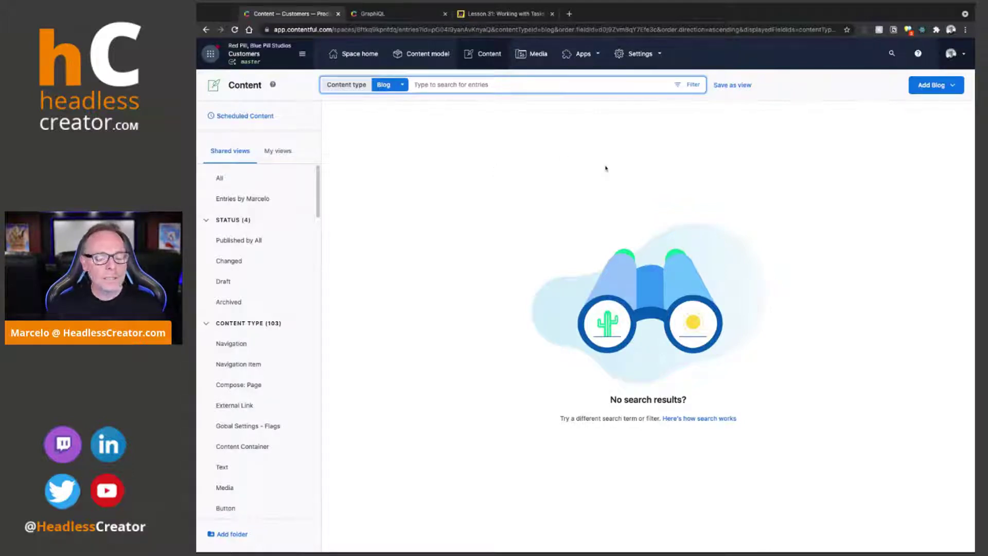
key("super+Tab")
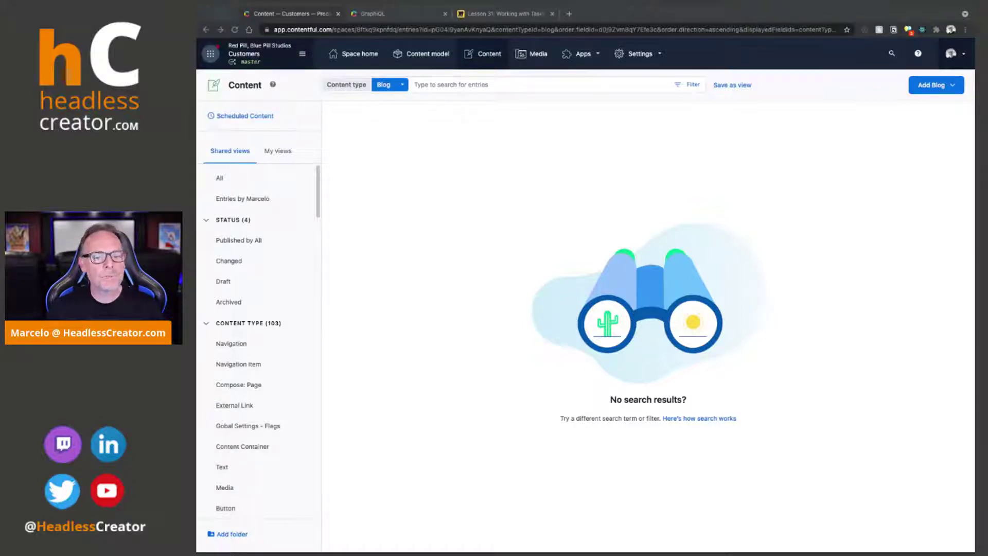
Step: Create a new Blog entry titled "Here is my new blog article!!"
left_click(933, 93)
left_click(868, 123)
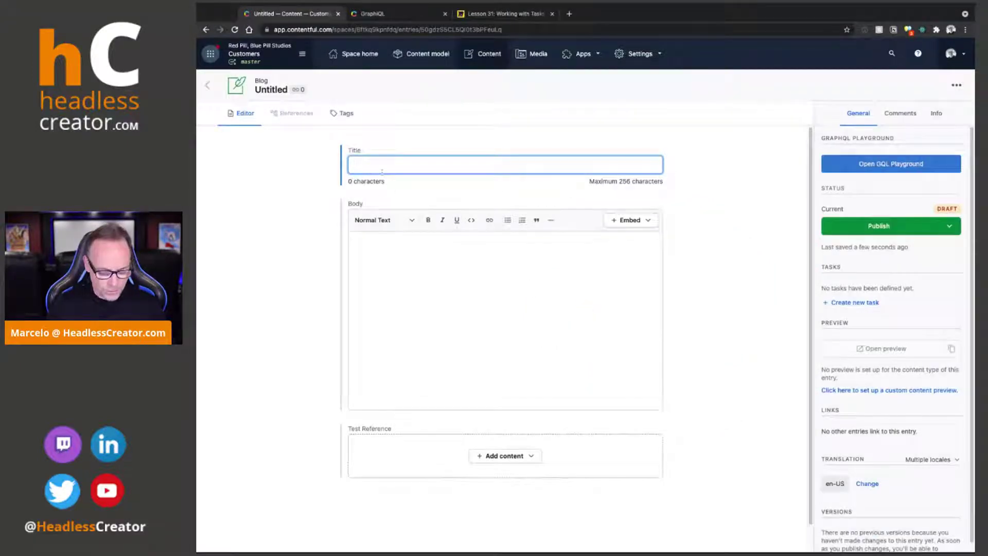
type("e is my new b")
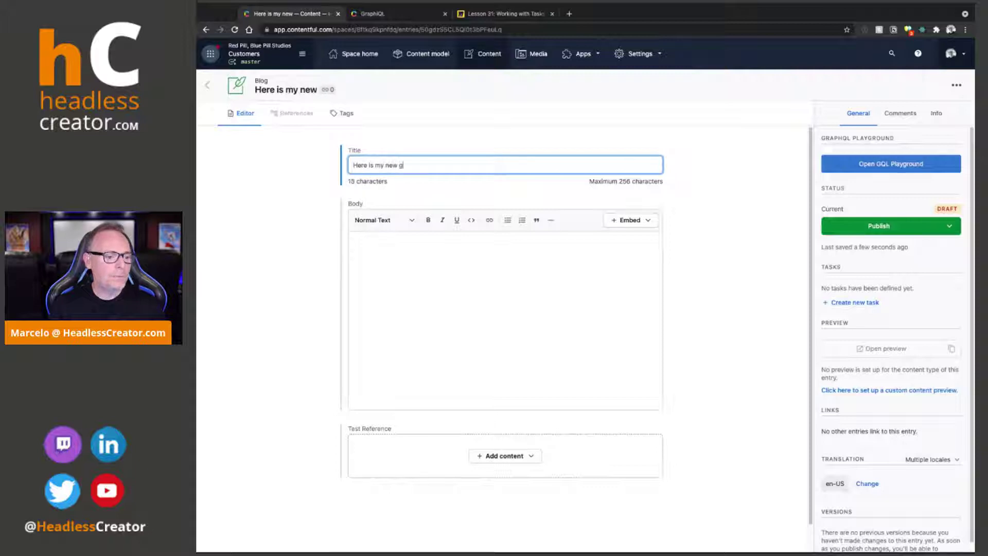
type("log article!!")
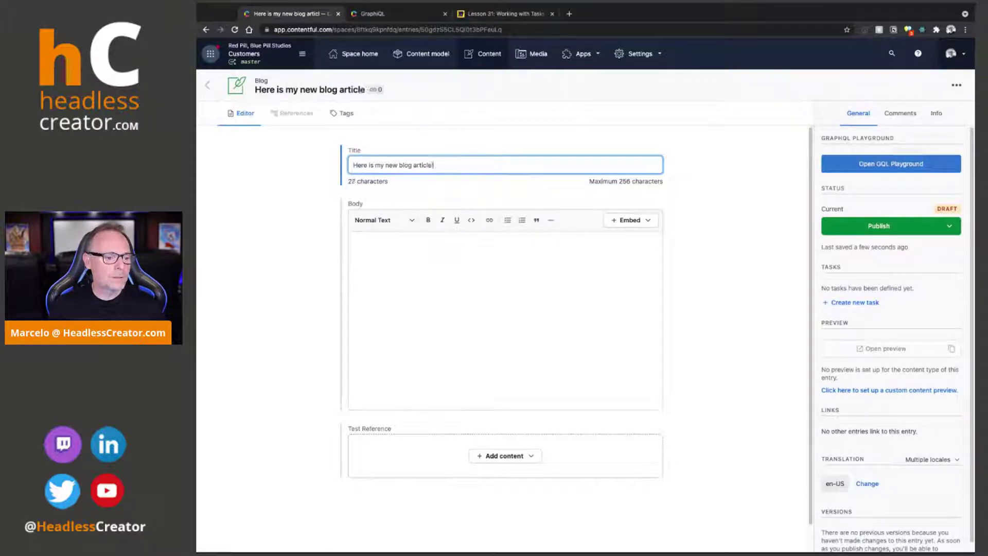
Step: Enter "Here is the body of the article" as the blog entry's body text
left_click(385, 241)
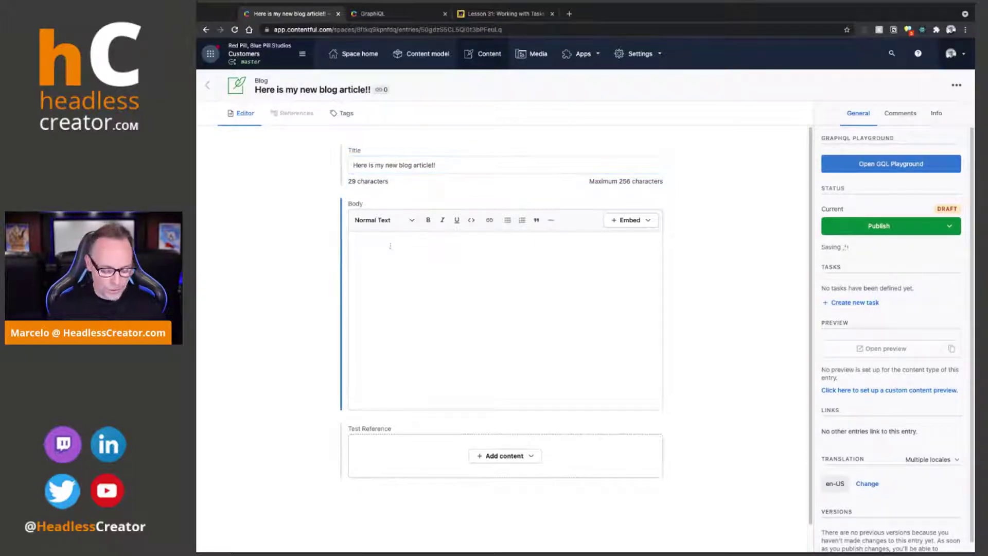
type("Here is the bo")
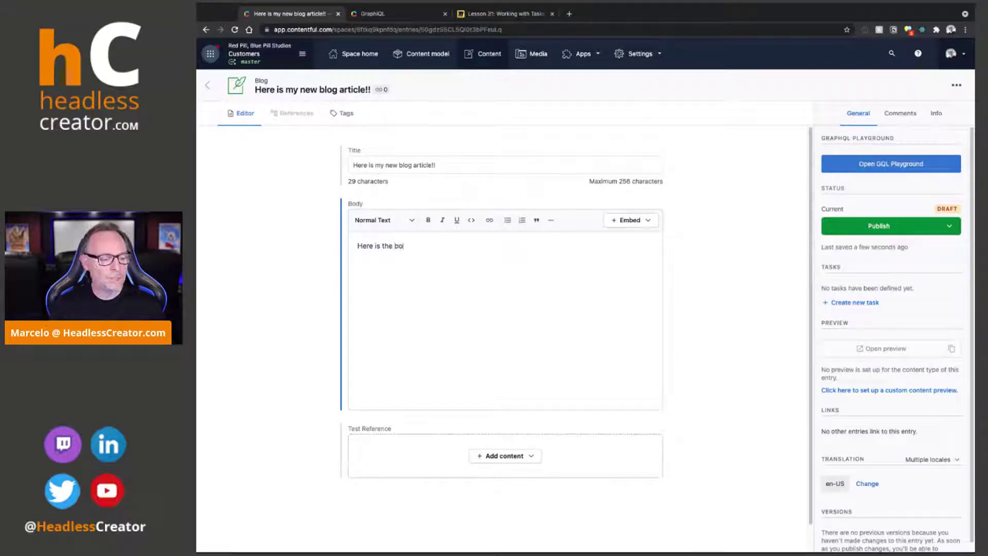
type("dy of the article")
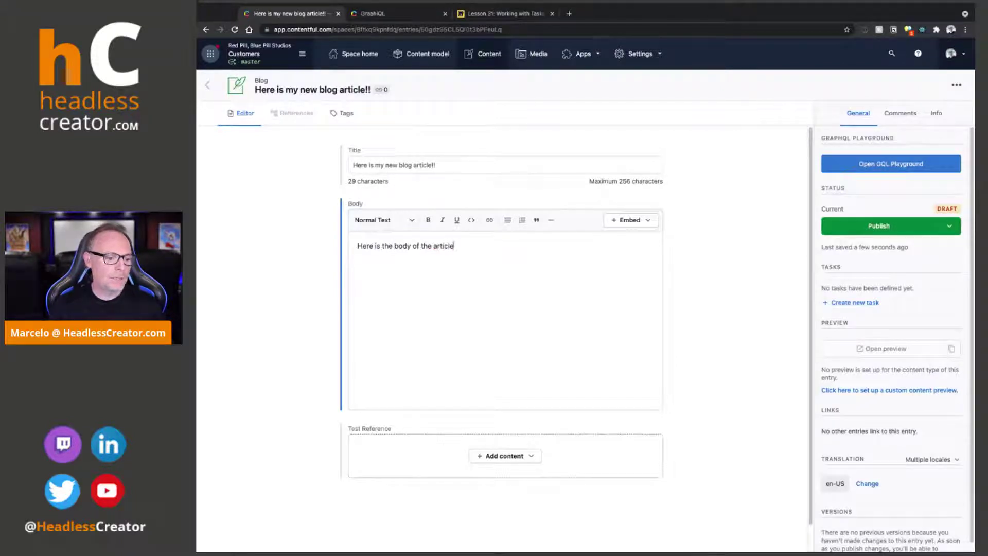
Step: Link the existing form entry Equifax Registration as the Test Reference and publish the blog entry
left_click(522, 457)
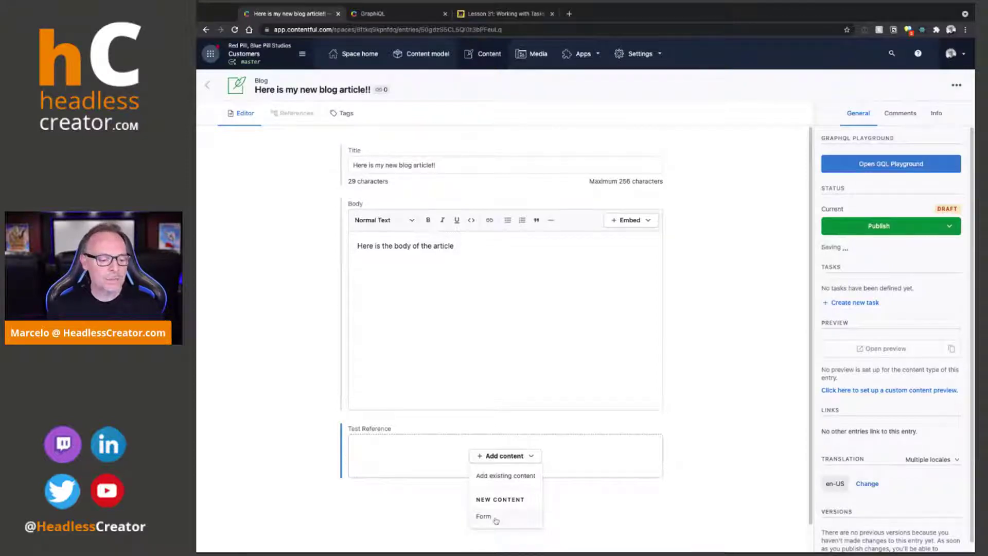
left_click(498, 477)
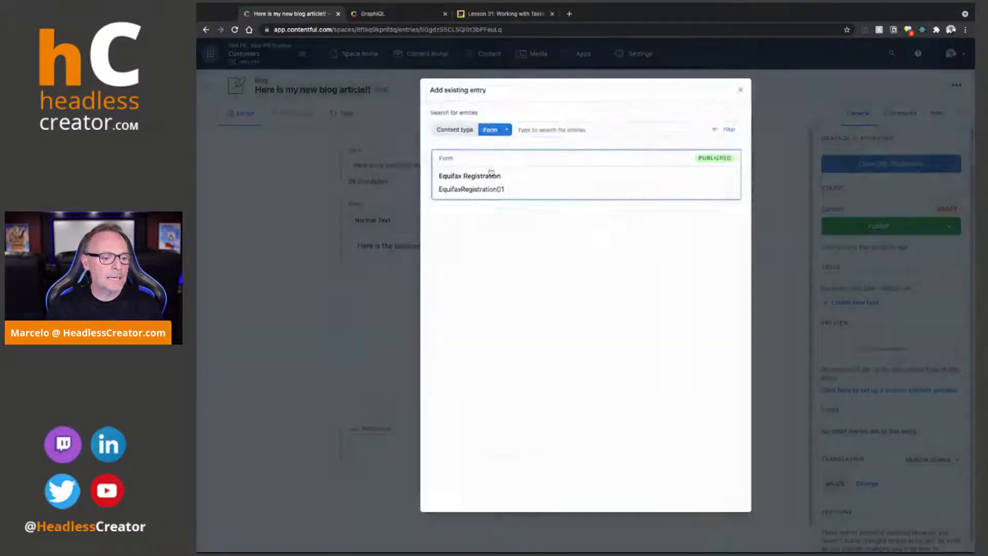
left_click(491, 172)
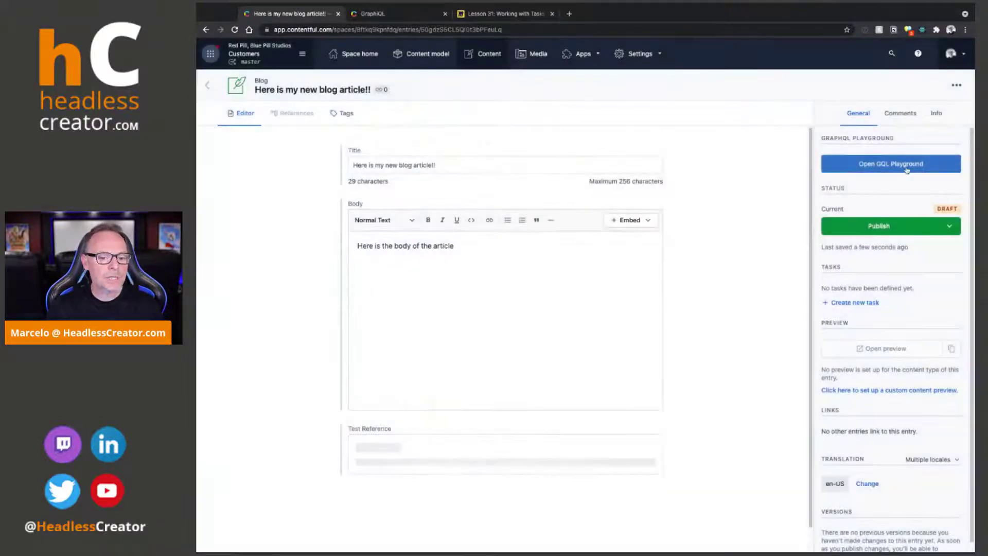
left_click(895, 230)
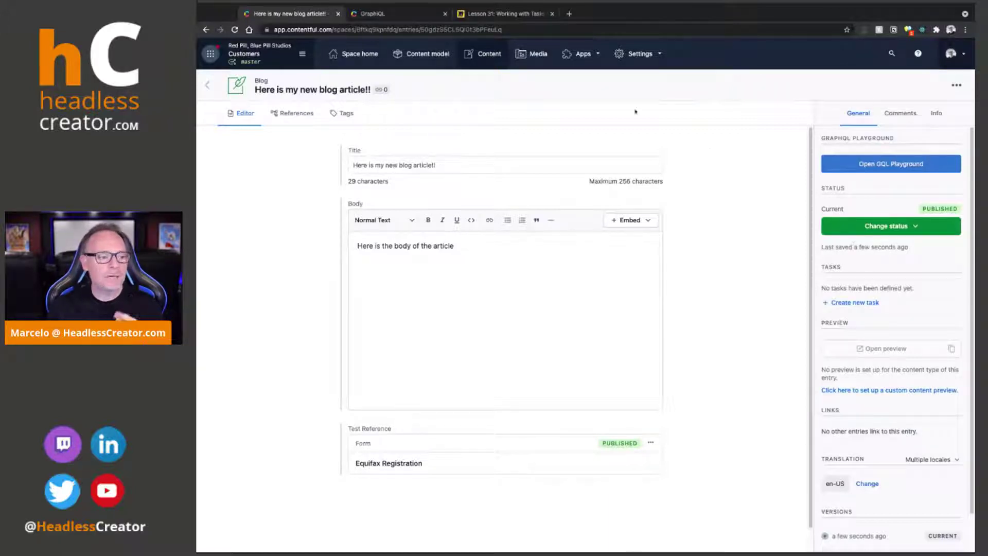
Step: Check the Tasks item in the sidebar configuration of the Blog content type
left_click(427, 53)
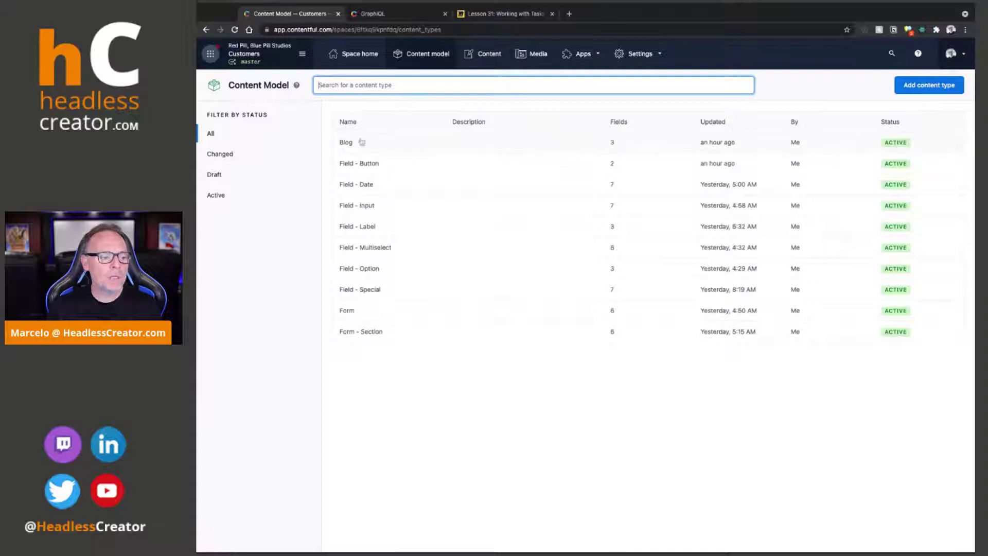
left_click(363, 142)
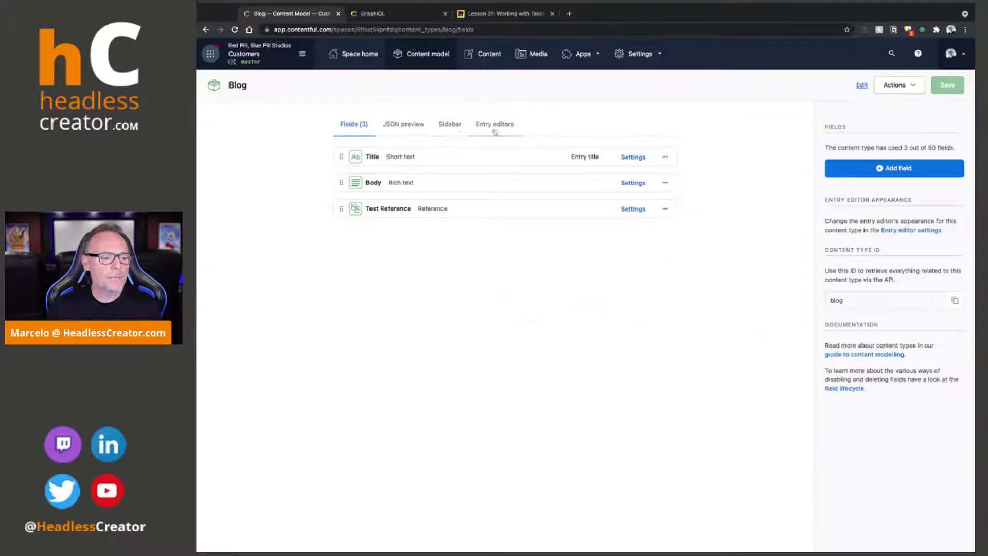
left_click(451, 125)
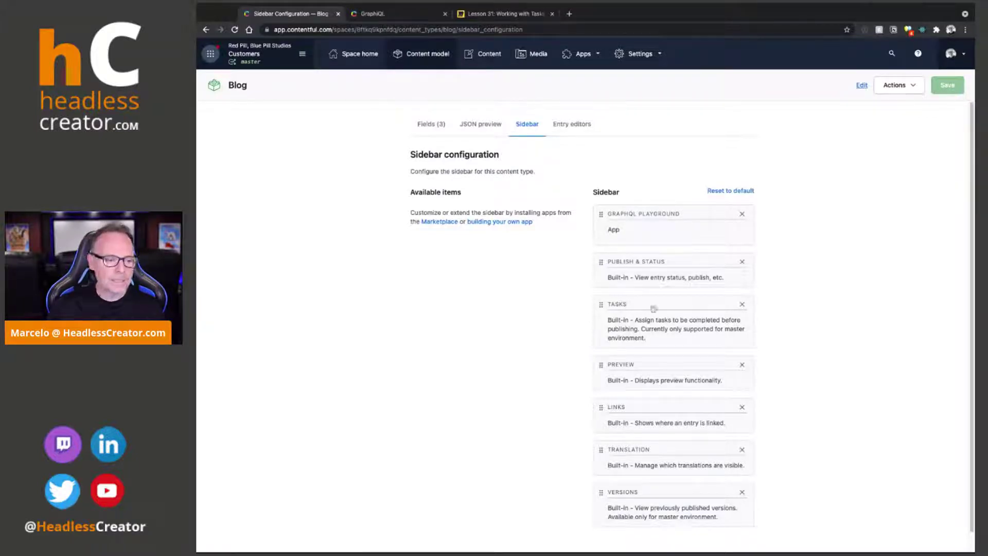
Step: Reopen the blog entry "Here is my new blog article!!" from the content list
left_click(478, 55)
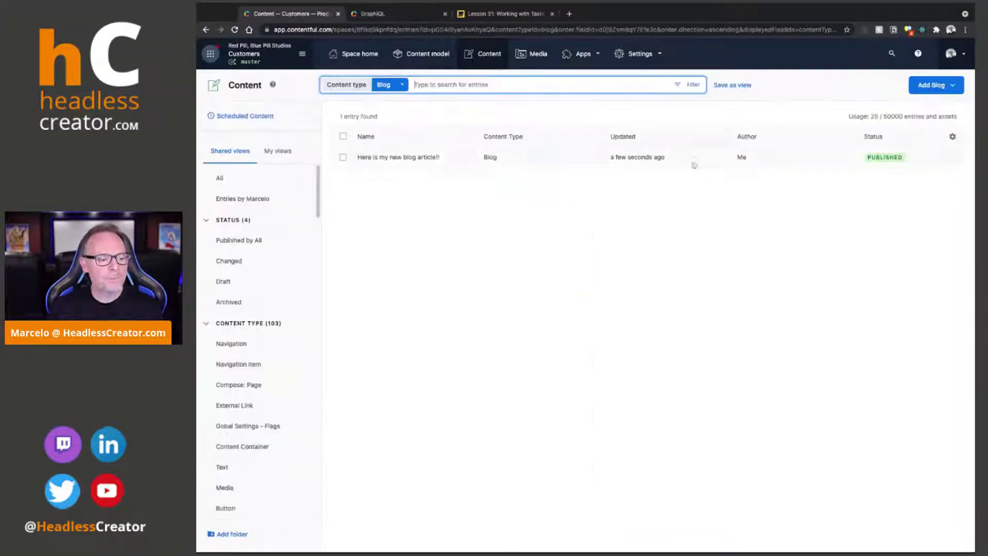
left_click(401, 158)
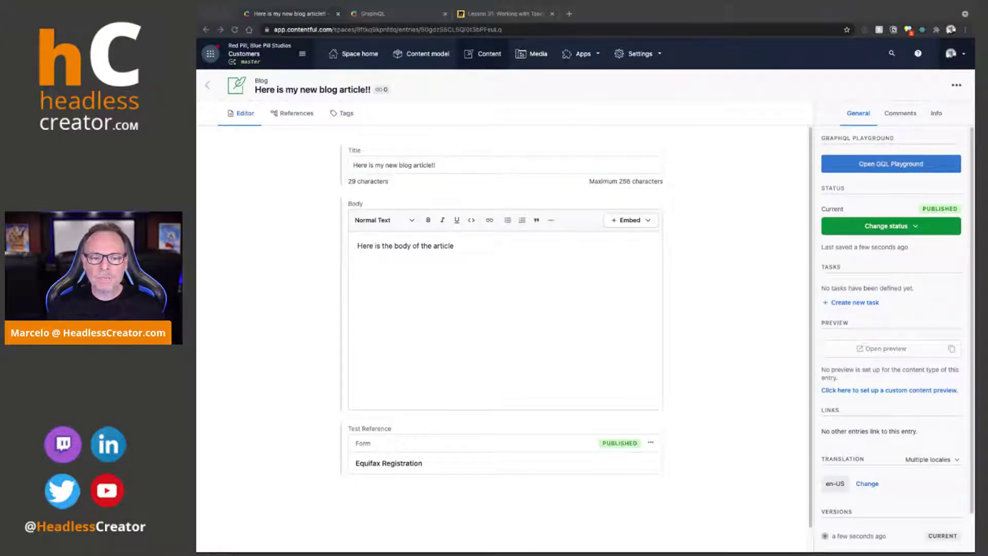
key("alt+Tab")
key("alt+Tab")
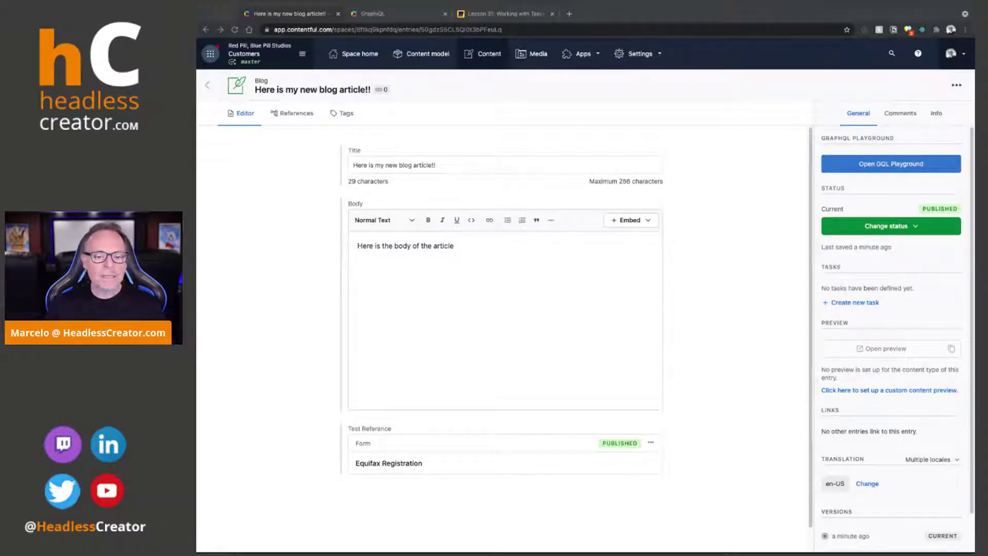
key("alt+Tab")
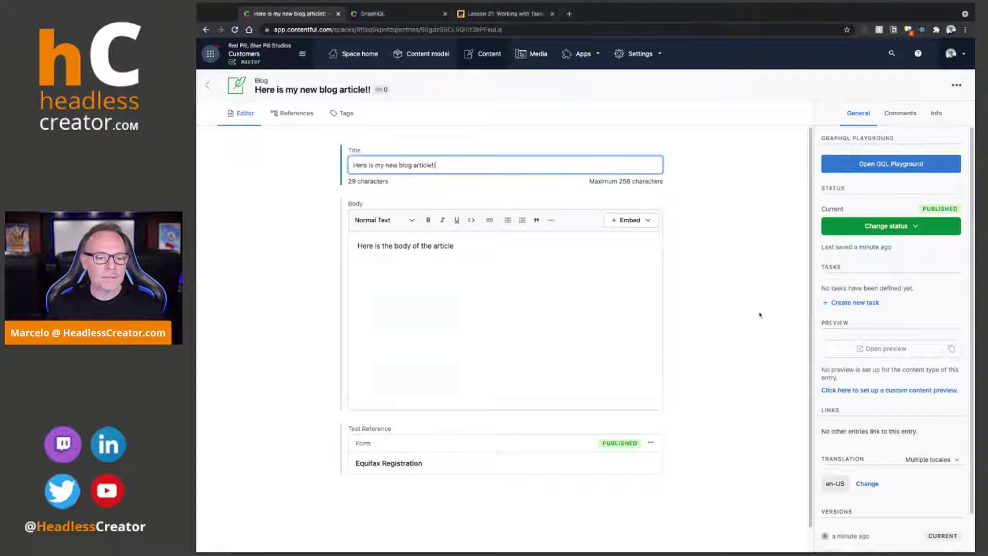
Step: Create a task on the blog entry reading "Please review this article for spelling errors!" and assign it to a user
scroll(772, 317, "down", 1)
left_click(854, 303)
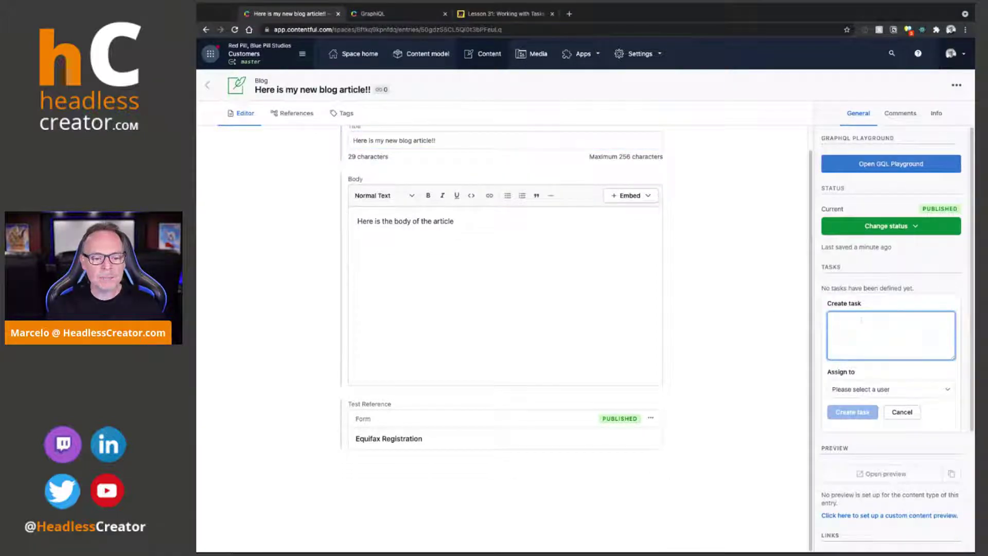
type("Please")
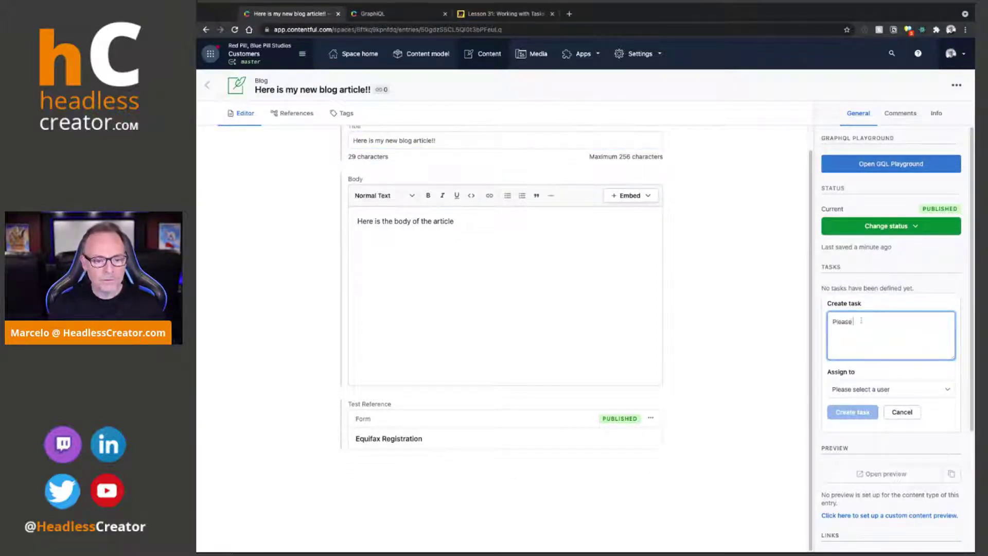
type(" review yhis t")
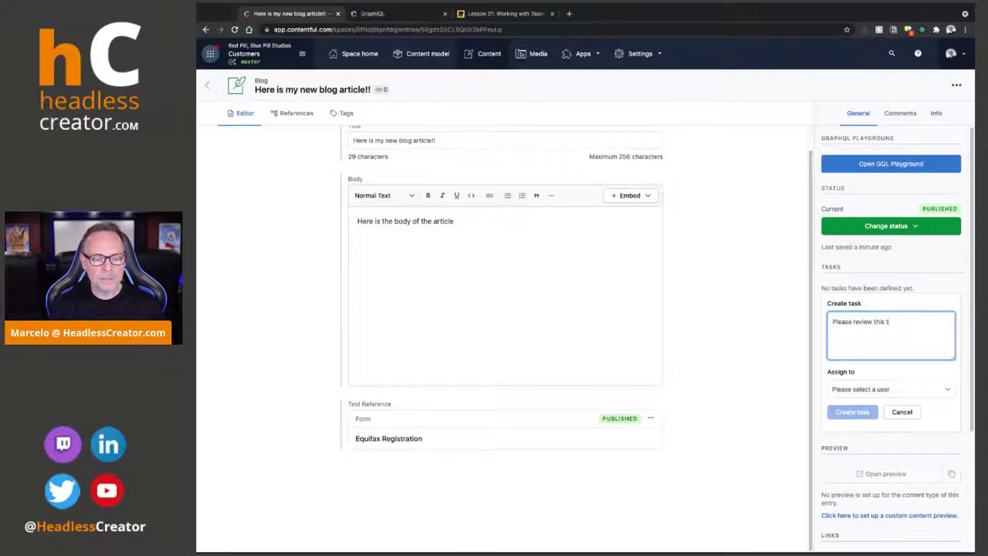
type("rticle for spelling a")
type("rrors")
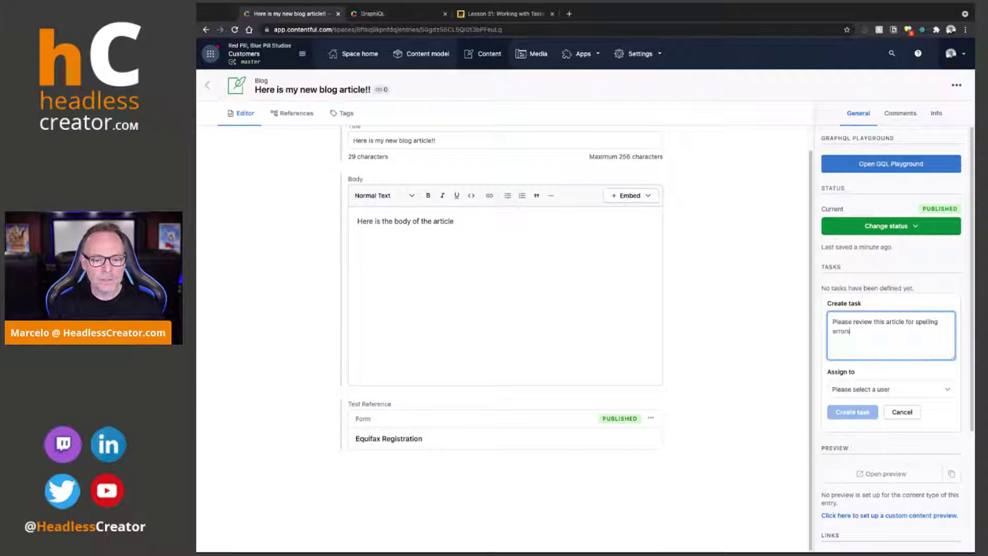
left_click(883, 394)
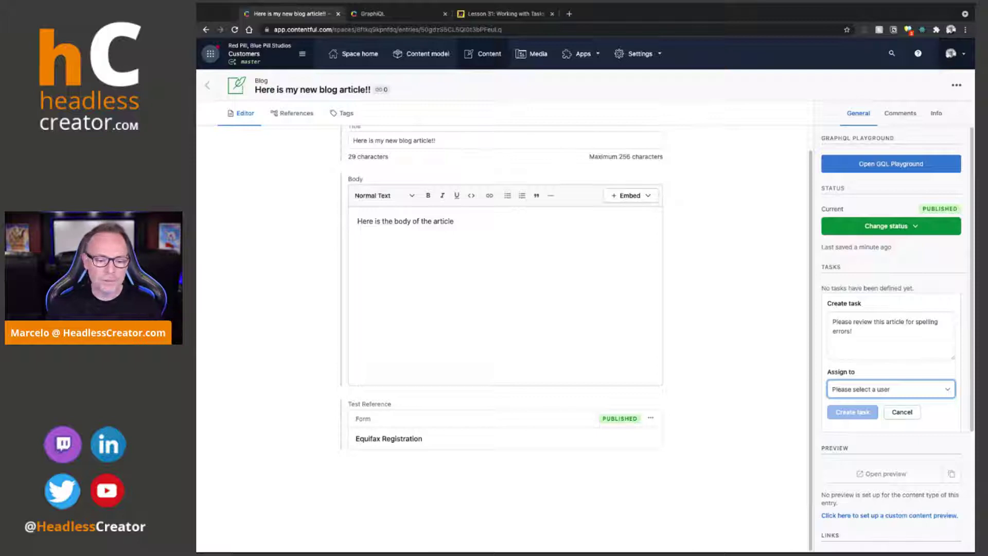
left_click(884, 398)
left_click(861, 412)
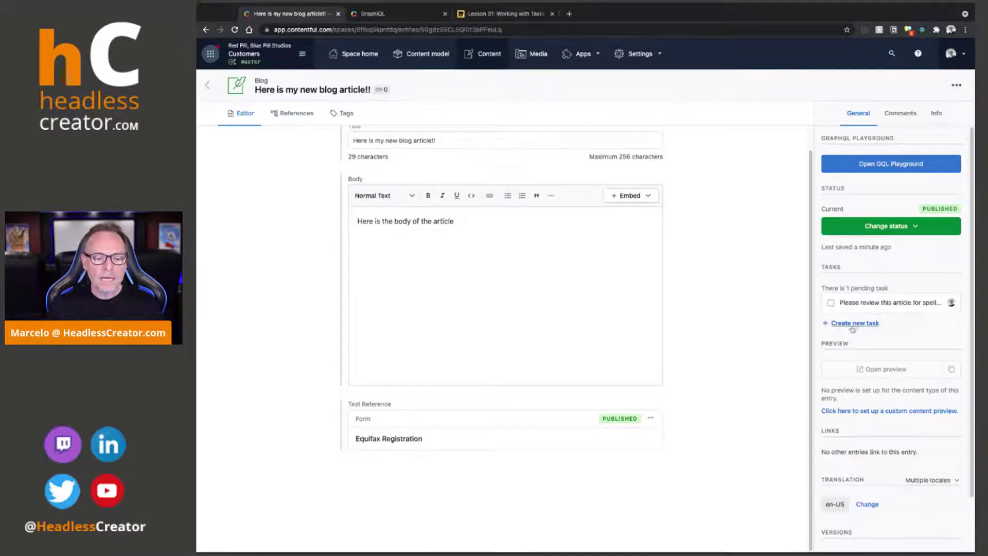
Step: Create a second task on the blog entry reading "Make sure it's ready for translation." and assign it to a user
left_click(855, 325)
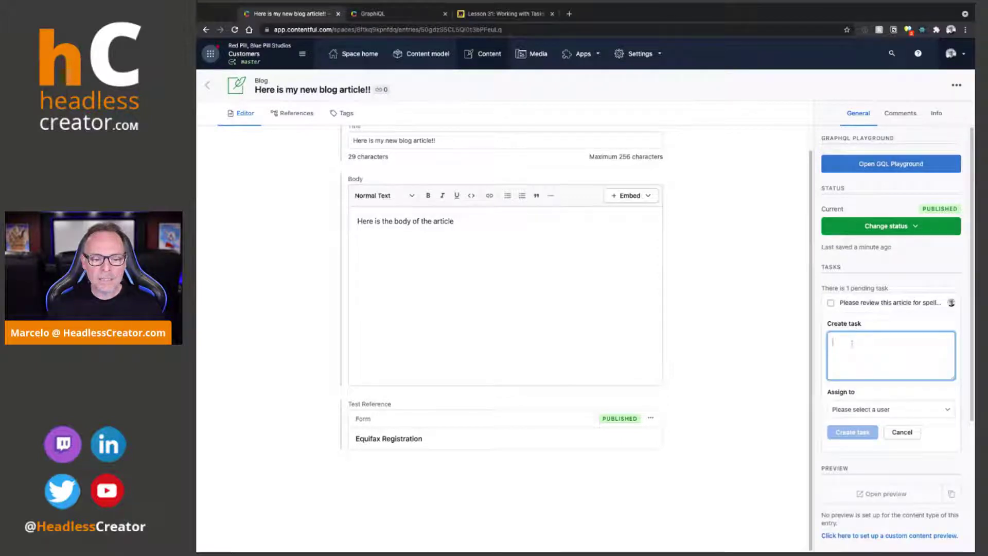
type("Make sure it's ready for ")
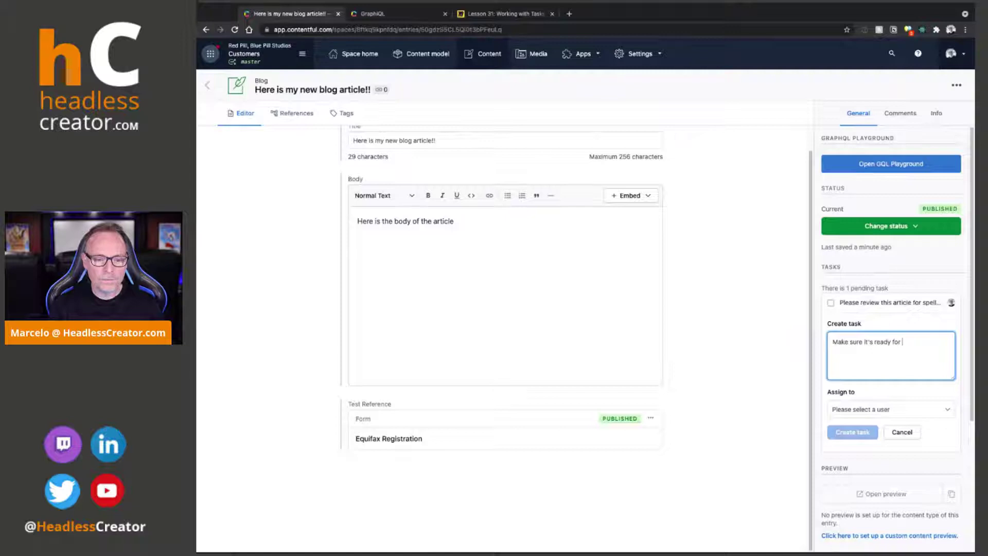
type("translation.")
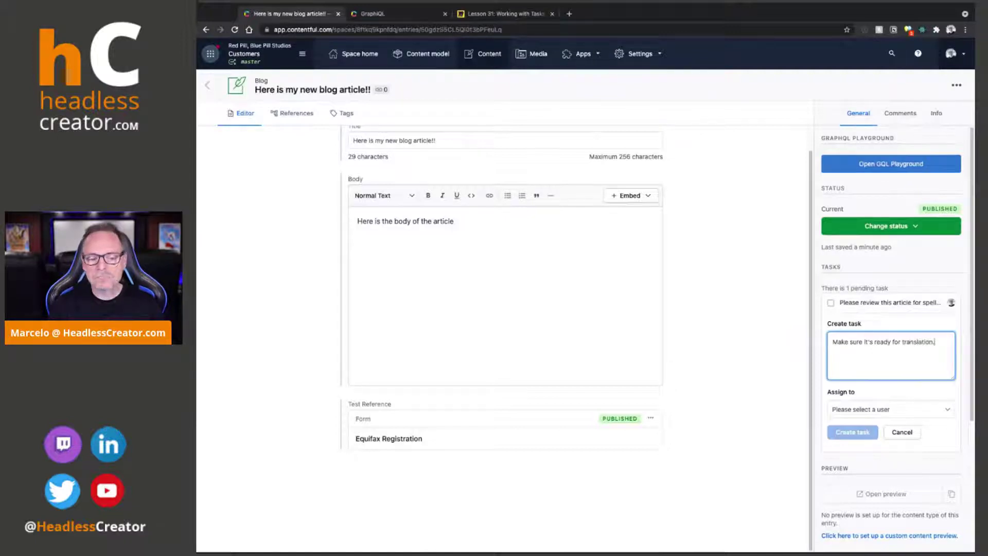
left_click(859, 410)
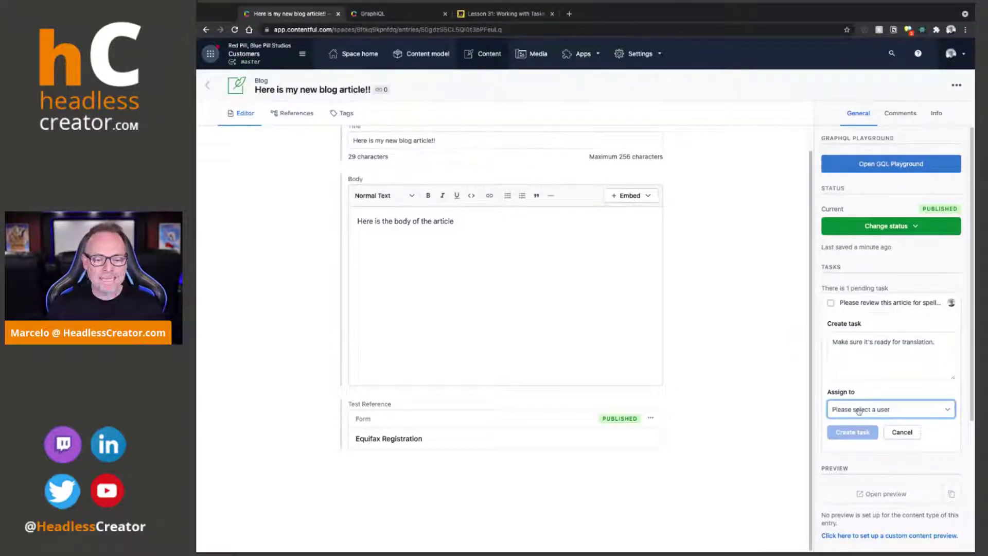
left_click(858, 411)
left_click(853, 432)
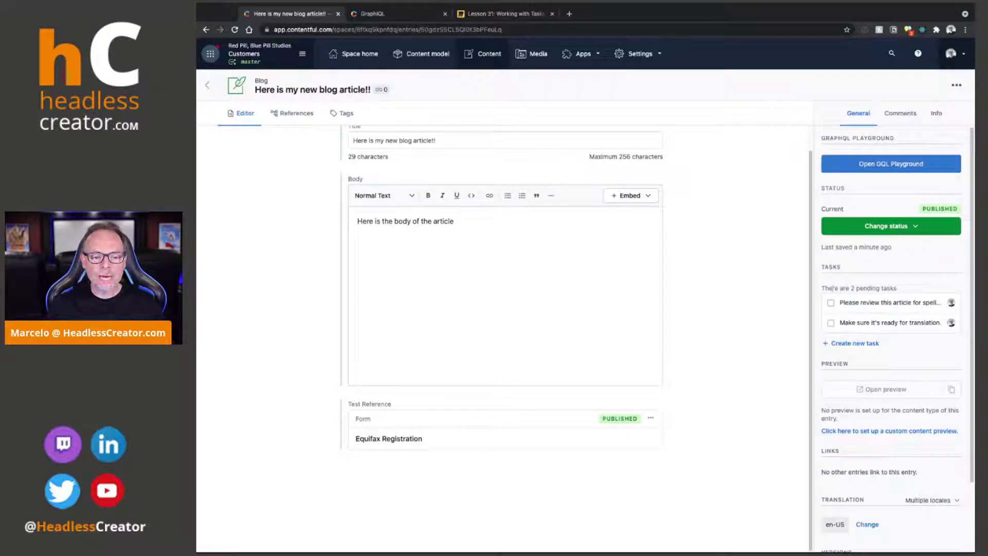
Step: Change the entry's title to "Here is my new blog article" and check the note under the publishing status
scroll(540, 232, "up", 1)
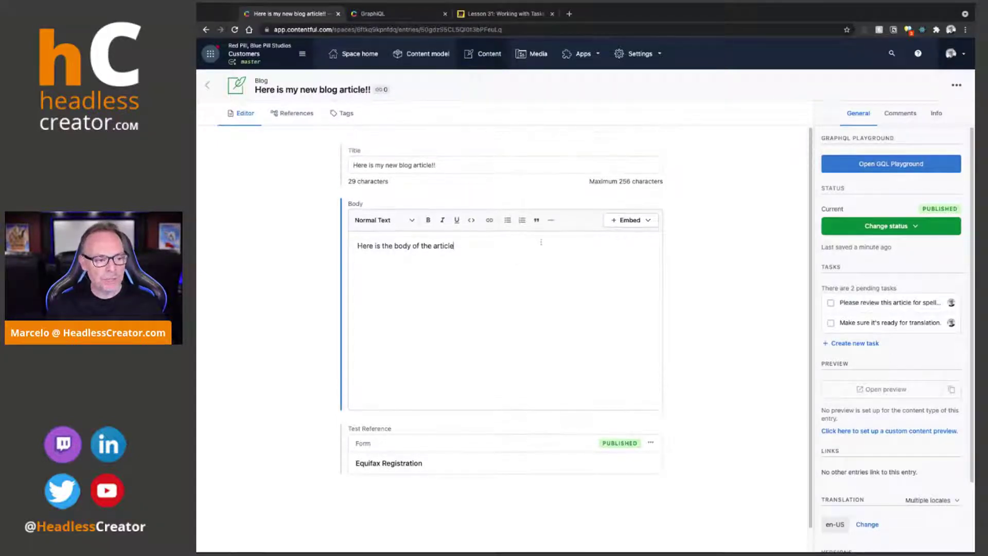
left_click(455, 165)
key("BackSpace")
key("BackSpace")
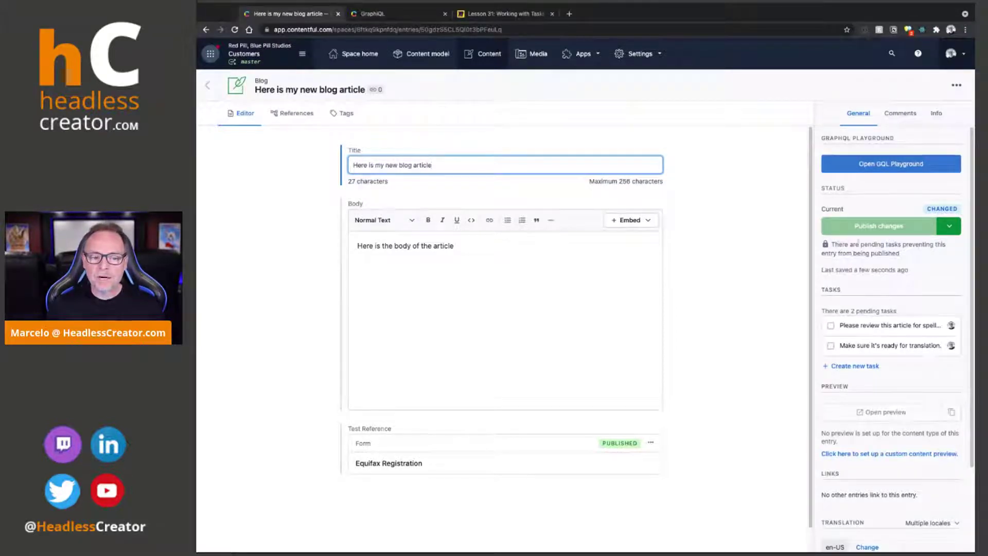
triple_click(929, 258)
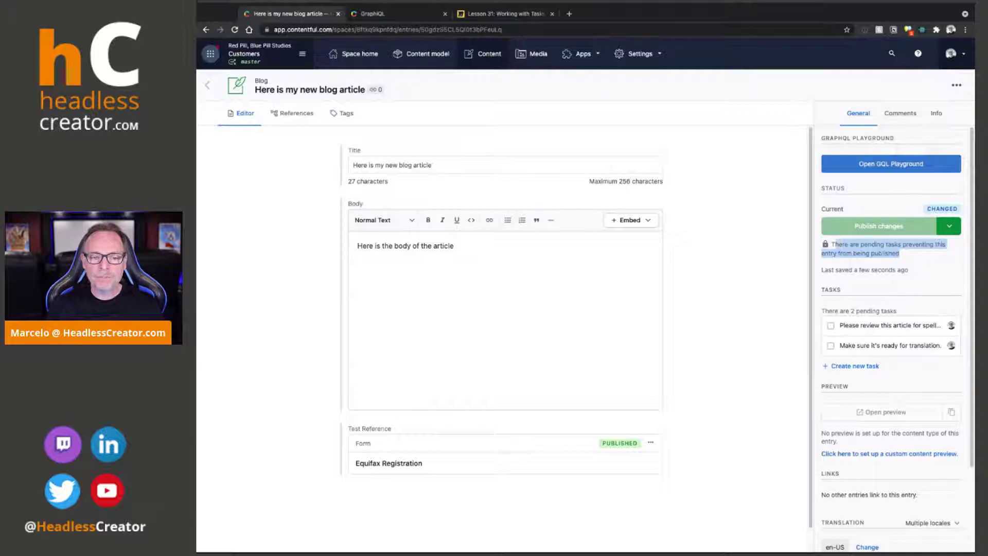
left_click(934, 256)
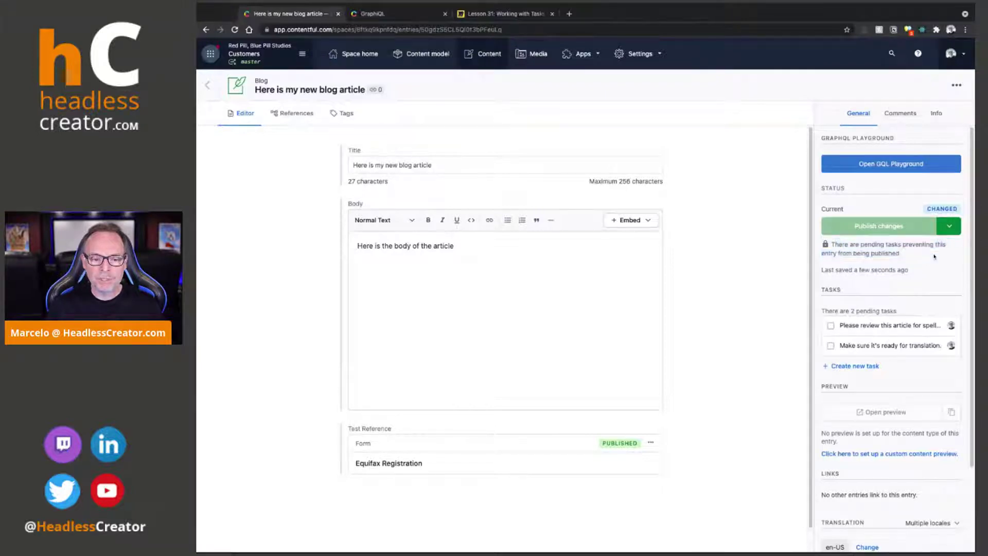
Step: Mark both tasks on the blog entry as resolved, and reopen both of them
left_click(831, 326)
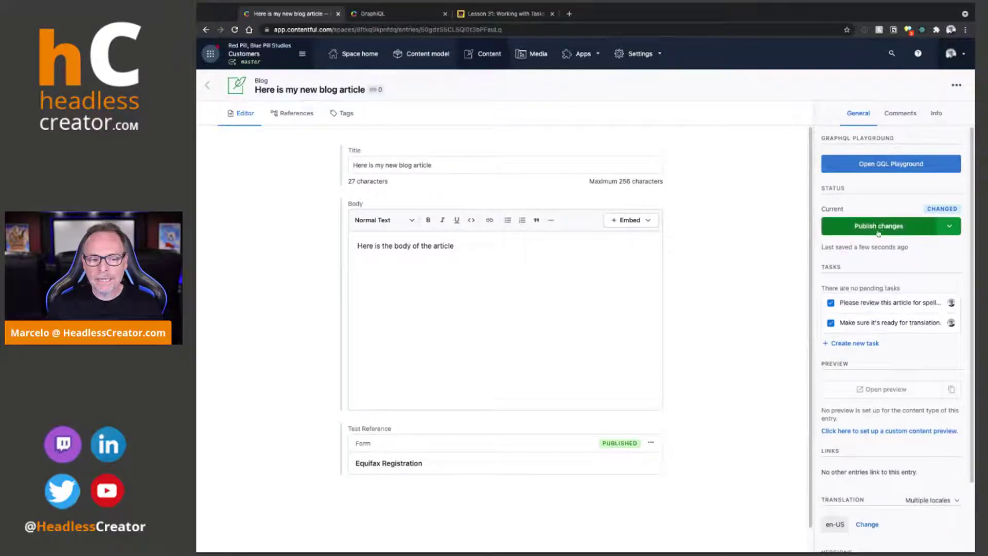
left_click(832, 304)
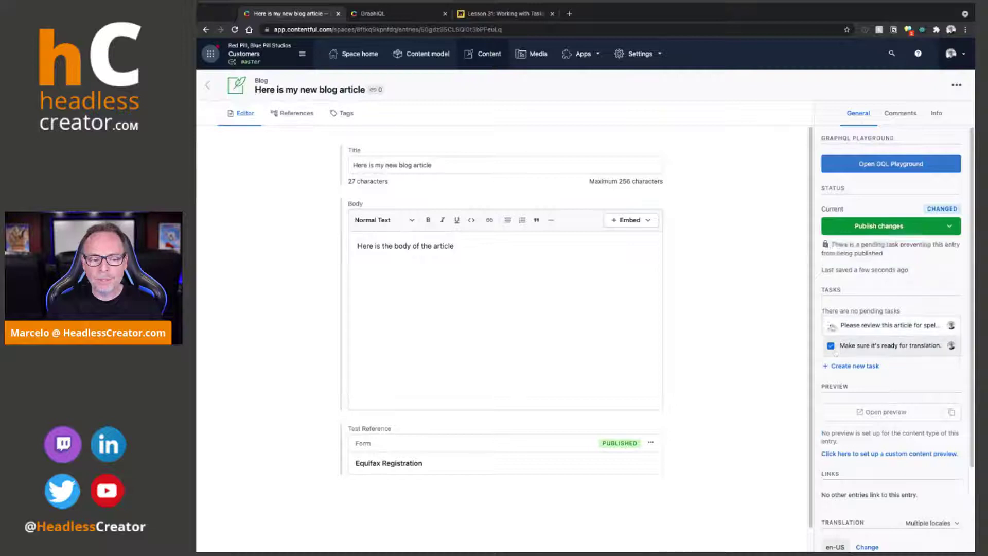
left_click(833, 347)
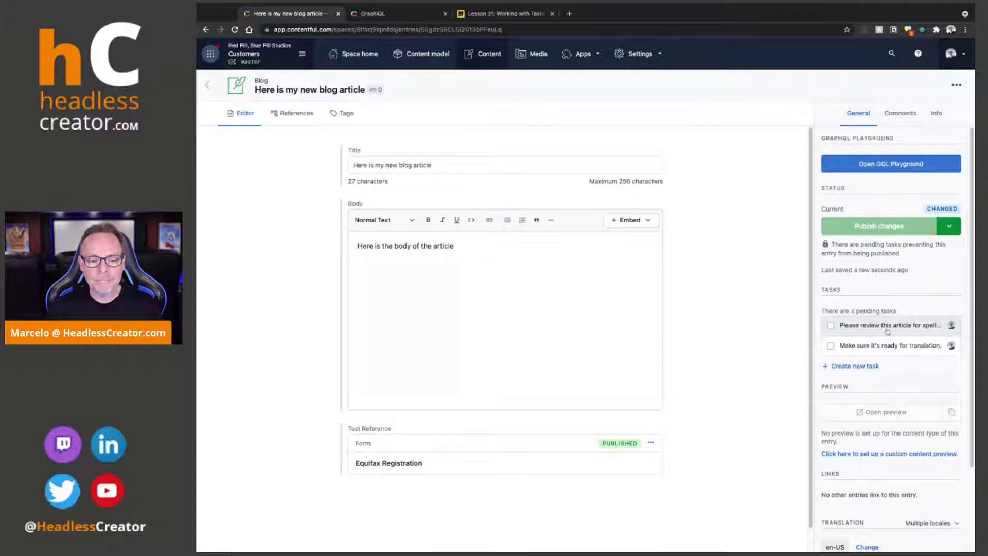
Step: Inspect the spelling review task's details and available actions, and check who both tasks are assigned to
left_click(926, 335)
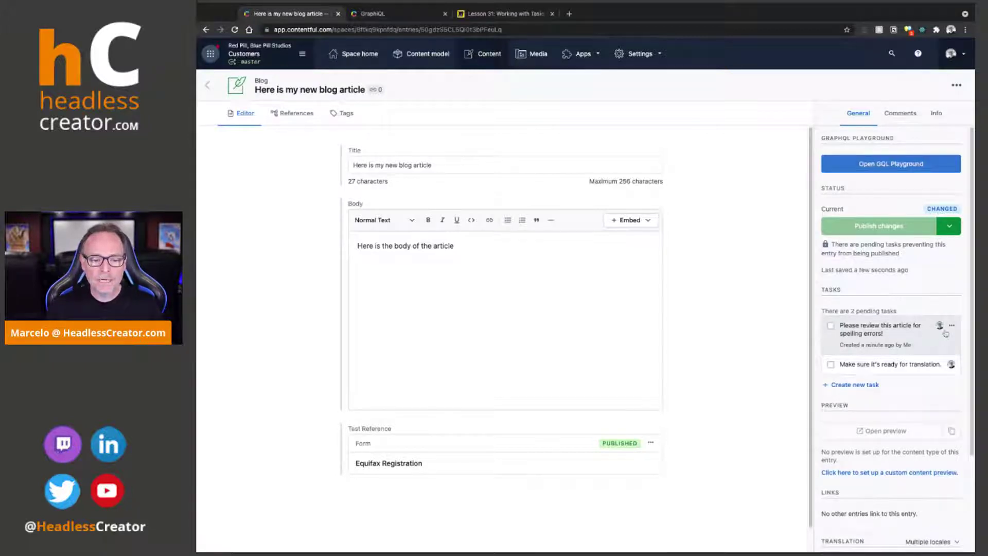
mouse_move(941, 330)
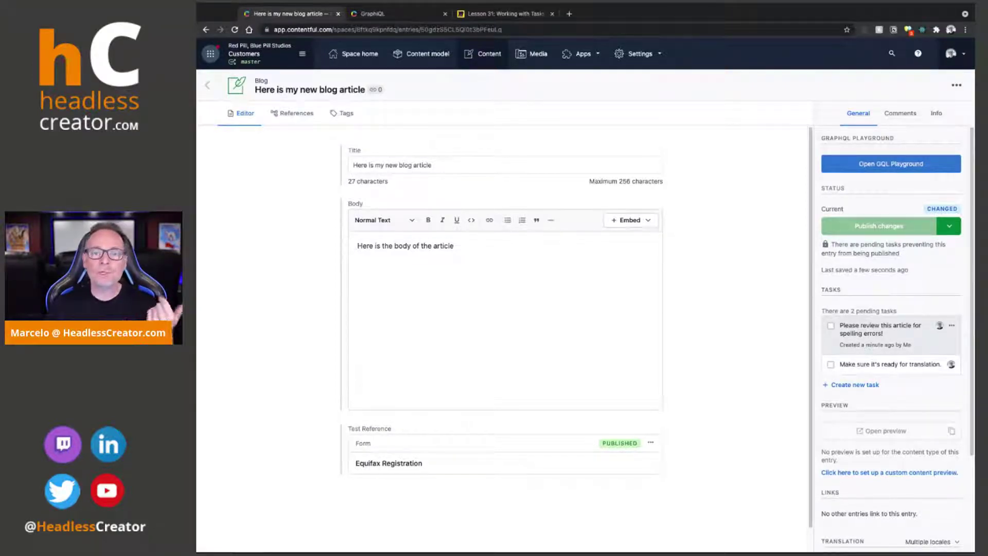
left_click(952, 325)
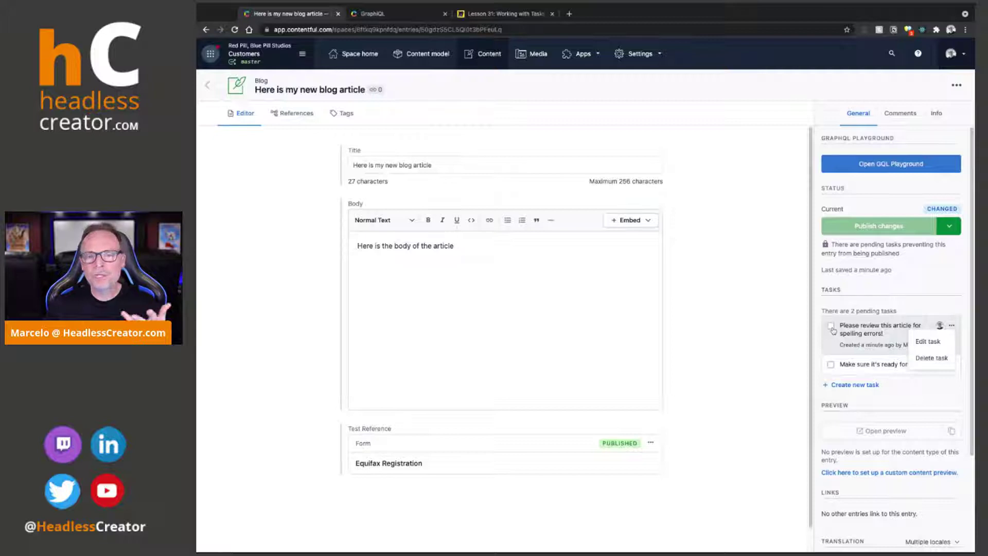
left_click(948, 359)
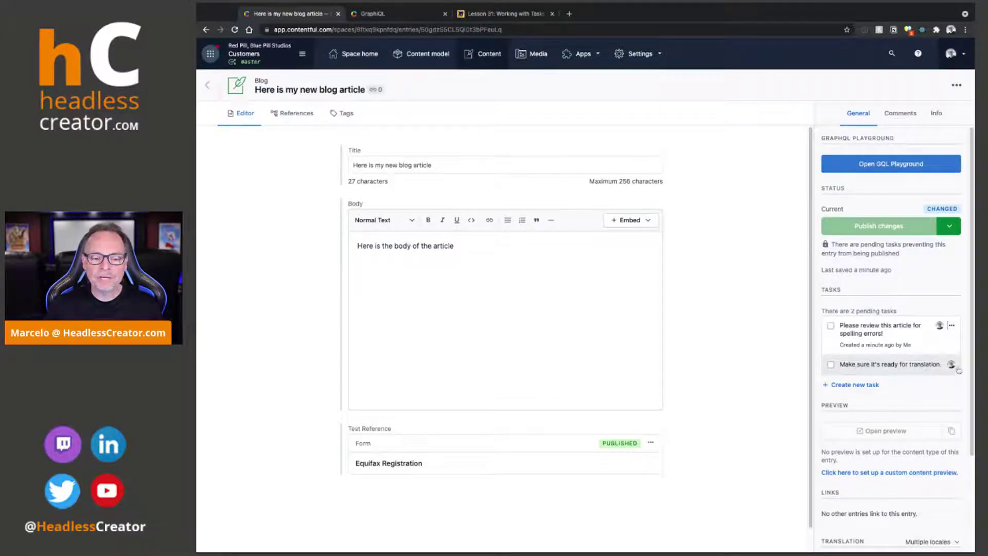
mouse_move(952, 367)
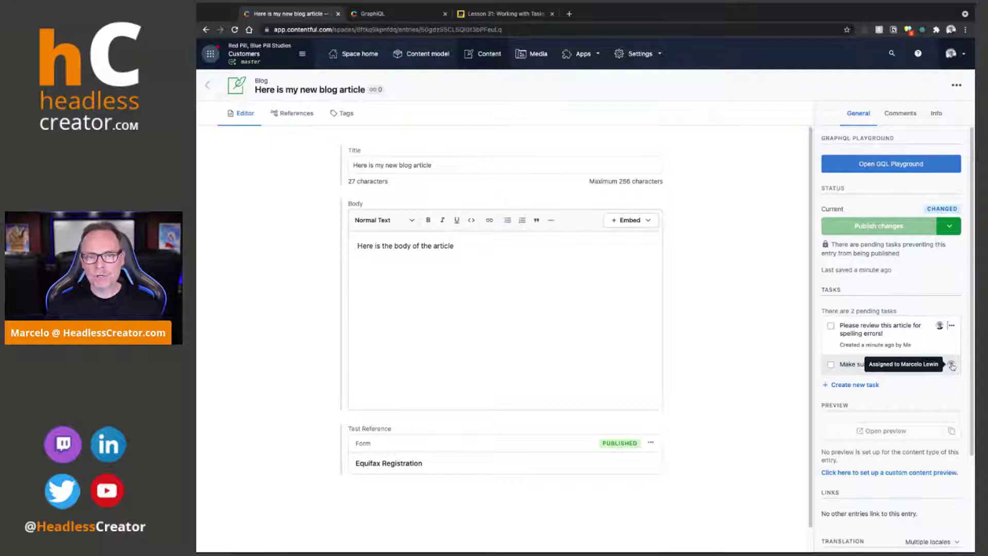
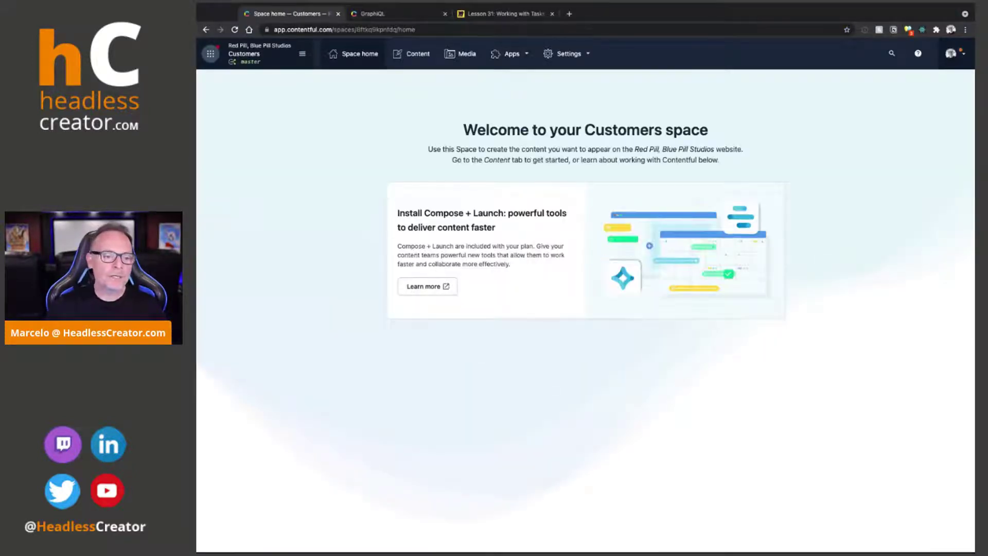
Step: Open the blog entry from the content list and examine the details and assignees of both tasks
left_click(418, 60)
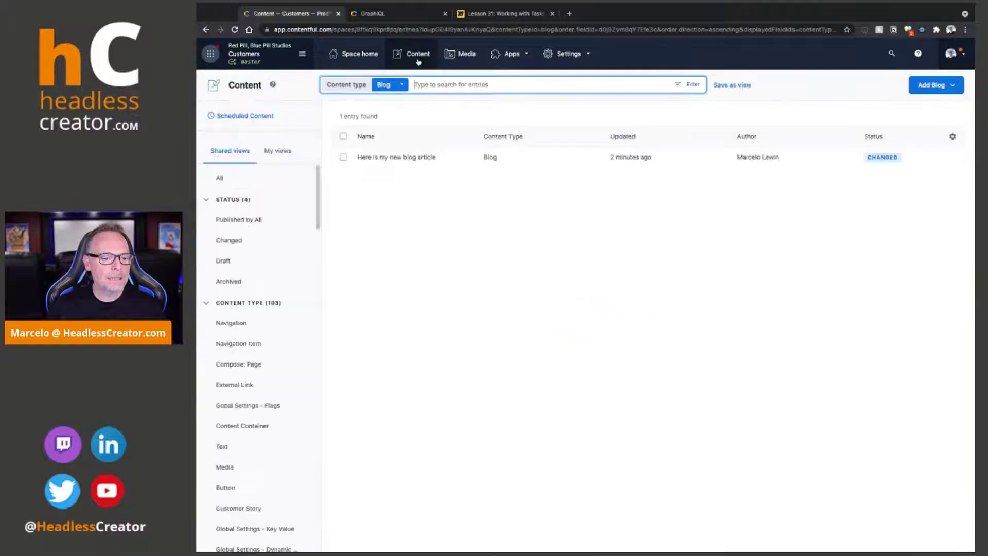
left_click(397, 157)
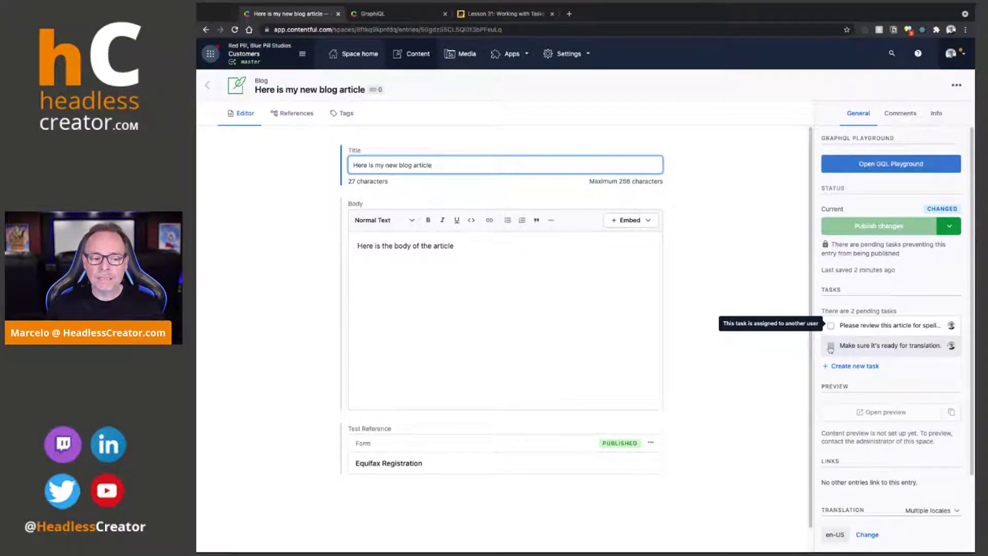
left_click(927, 349)
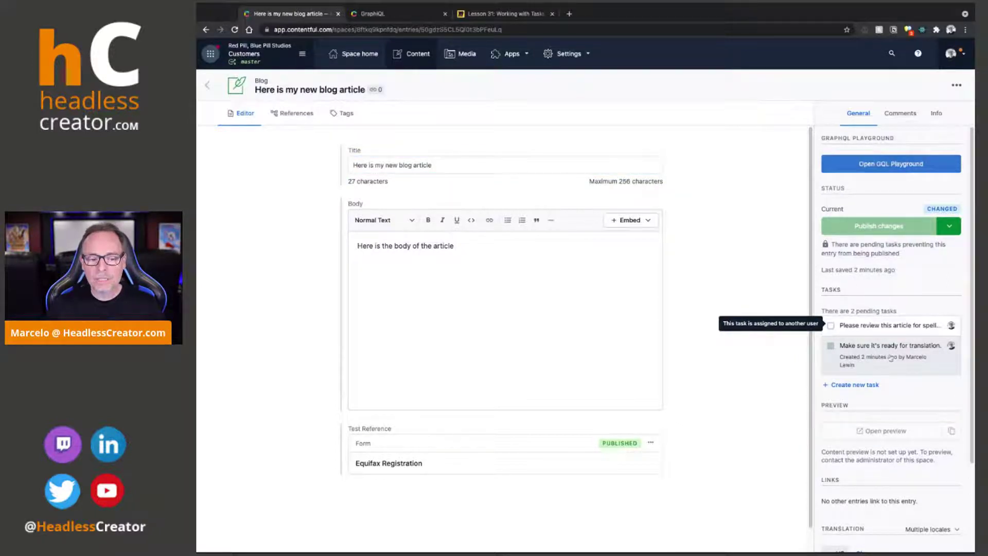
mouse_move(951, 347)
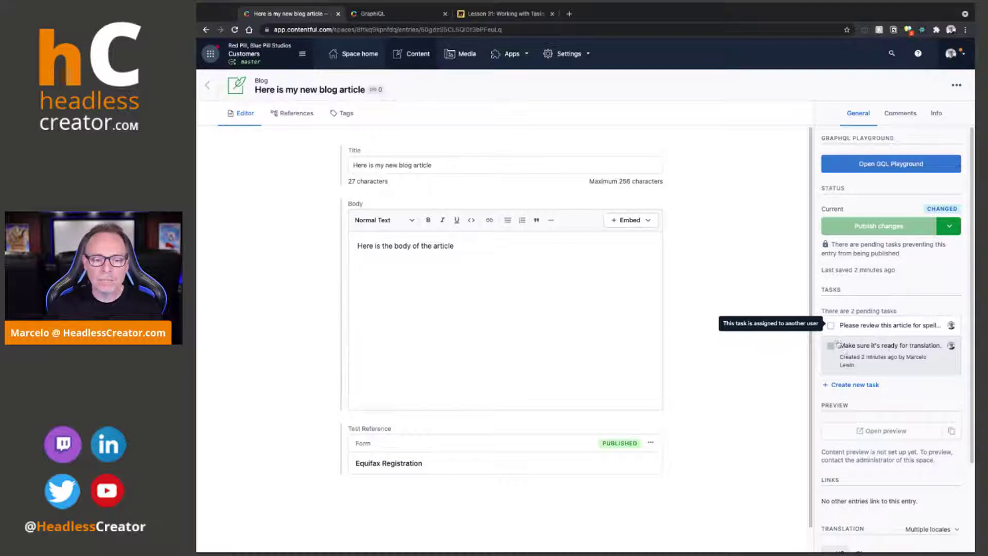
left_click(894, 326)
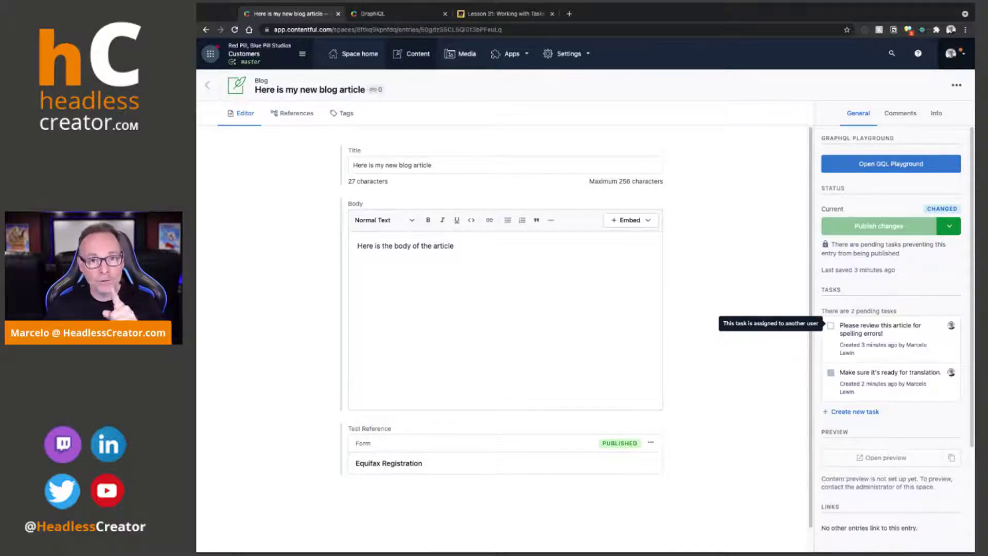
Step: View the account's pending tasks and open the blog entry linked to the spelling review task
left_click(955, 56)
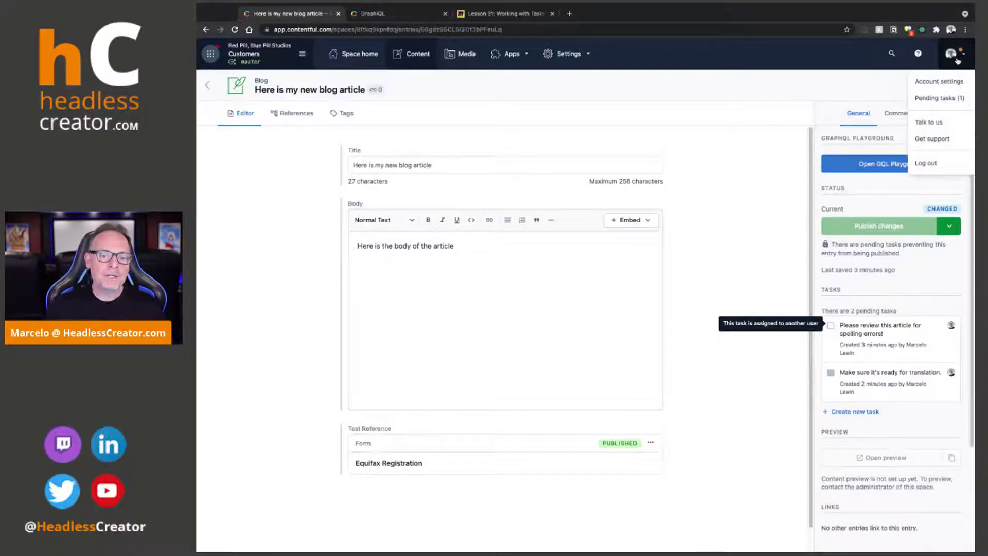
left_click(932, 99)
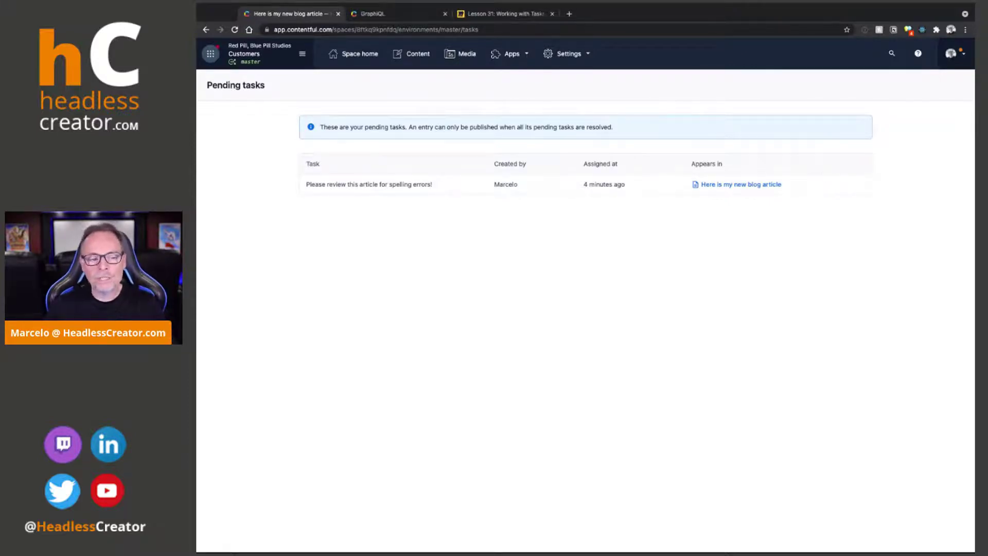
left_click(731, 185)
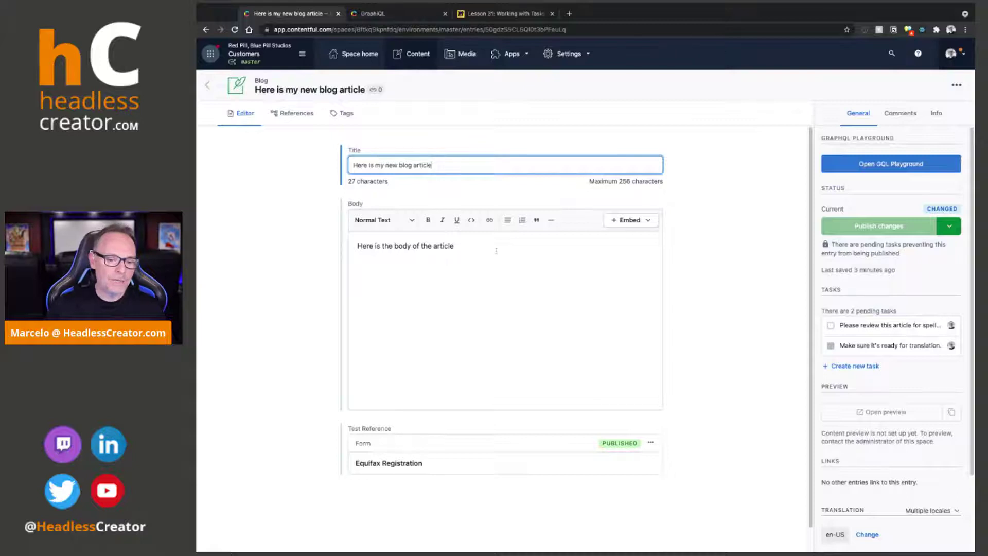
Step: Change the body text to "Here is the body of the articles!" and mark the spelling review task as resolved
left_click(837, 332)
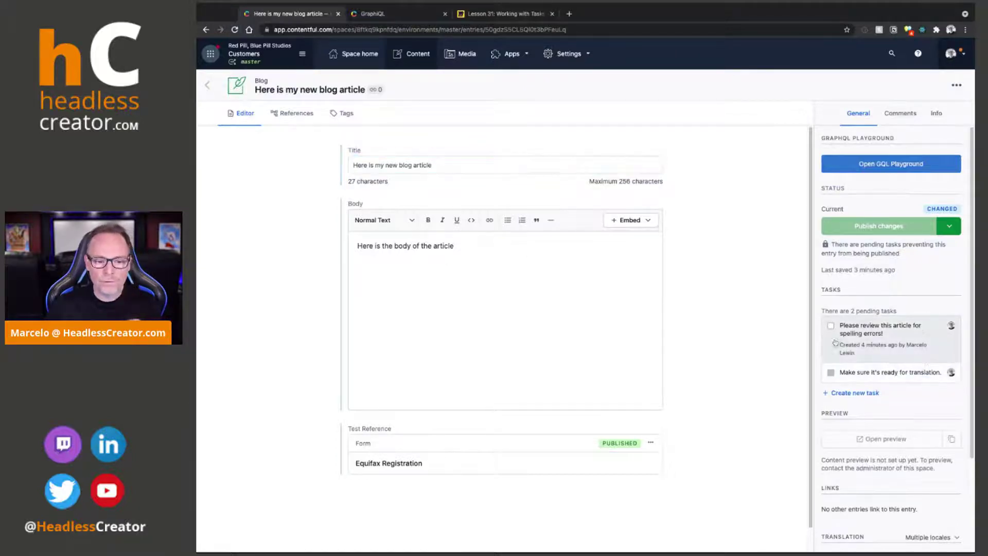
left_click(455, 246)
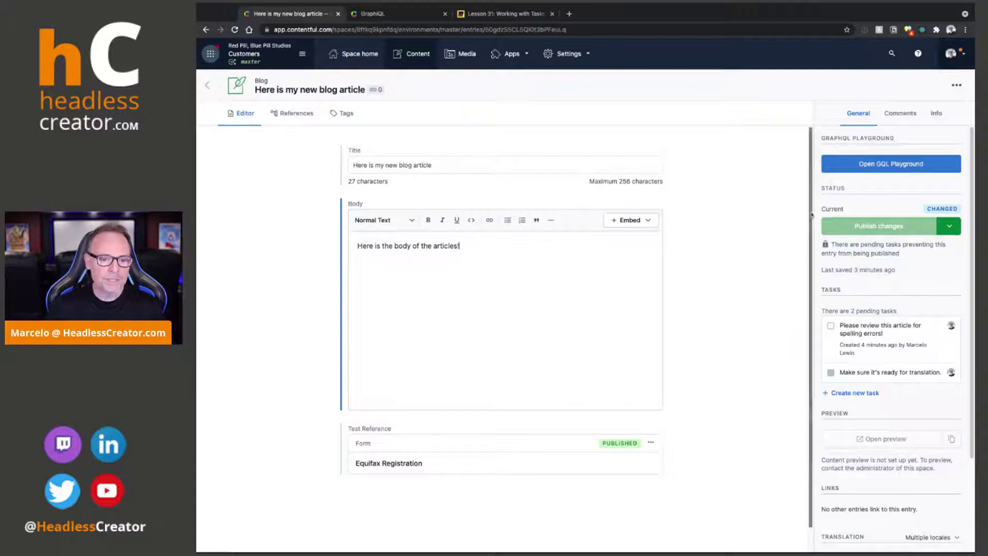
left_click(831, 326)
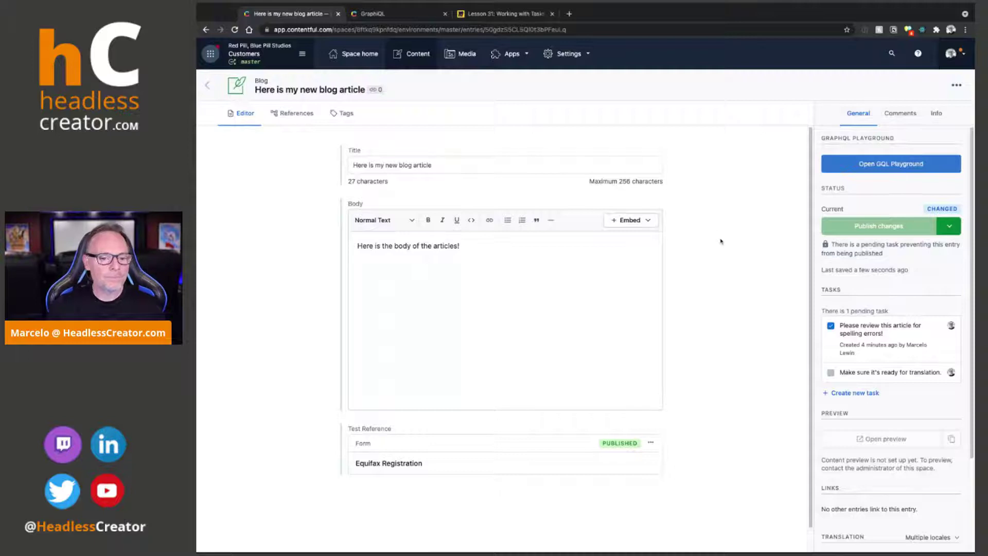
Step: Log out, log in with the other account, and reopen the blog entry from the content list
left_click(953, 55)
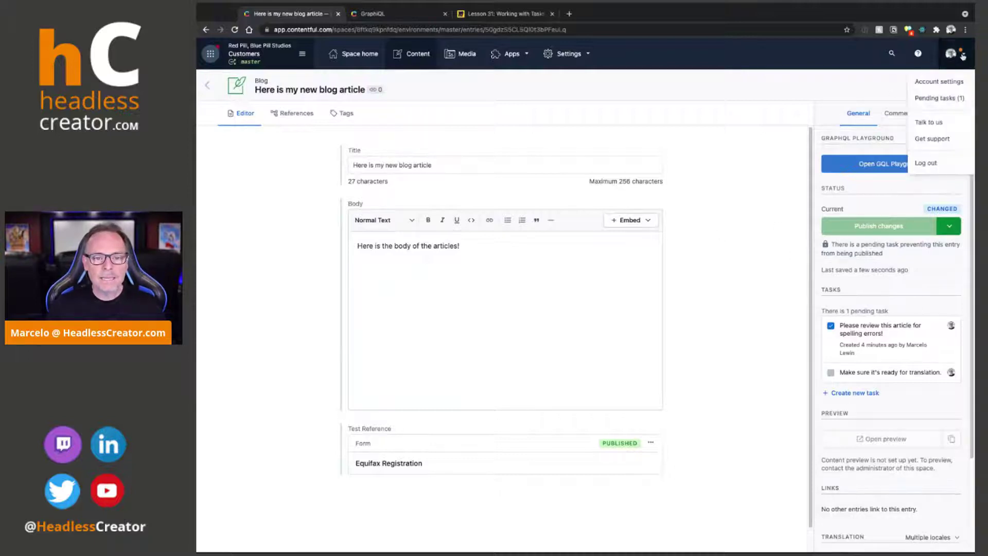
left_click(930, 167)
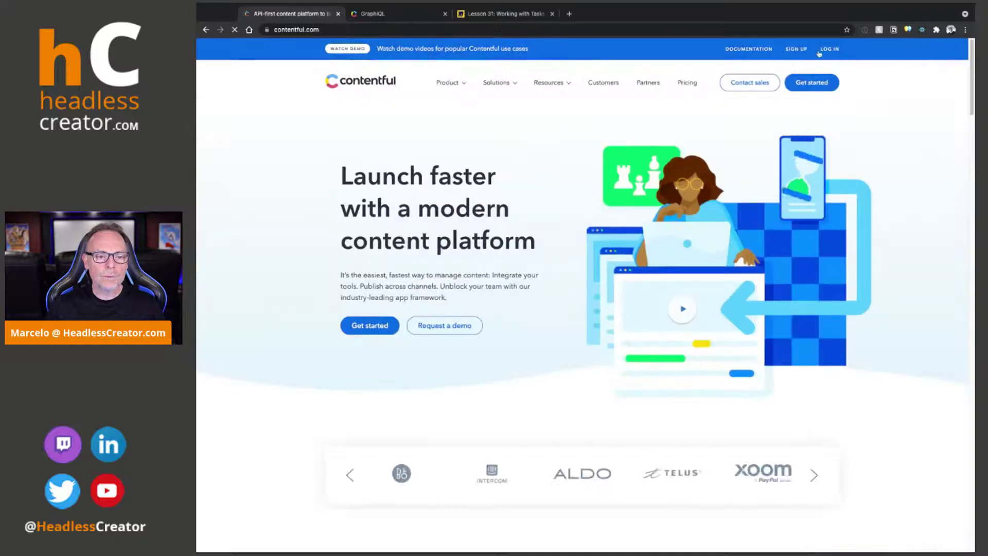
left_click(597, 350)
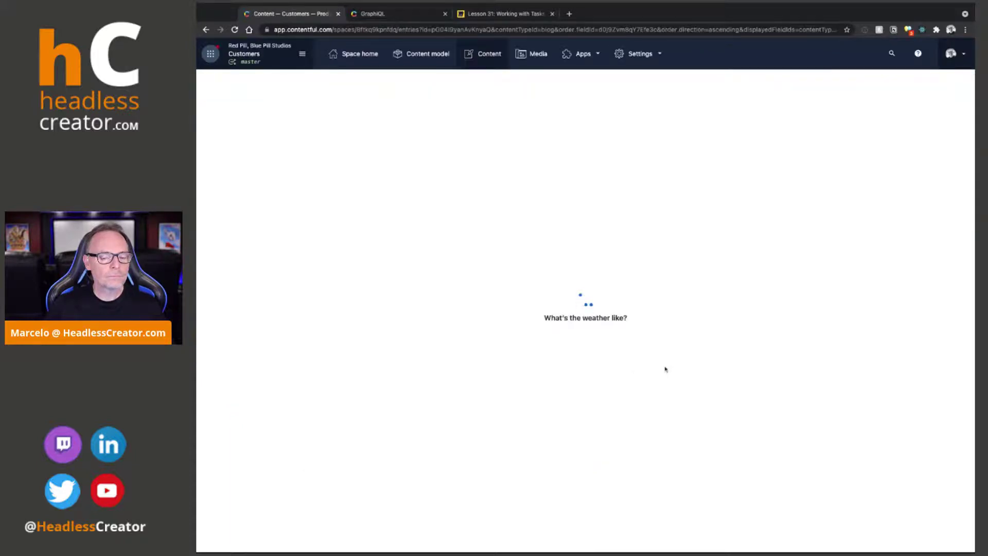
left_click(394, 158)
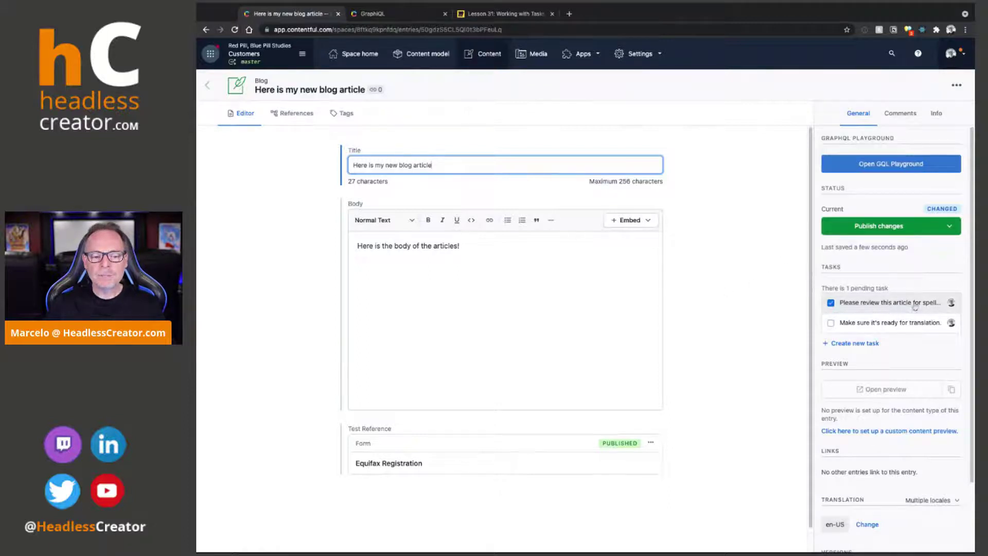
Step: Expand the spelling review task, inspect its available actions, and toggle it to unresolved and back to resolved
left_click(923, 327)
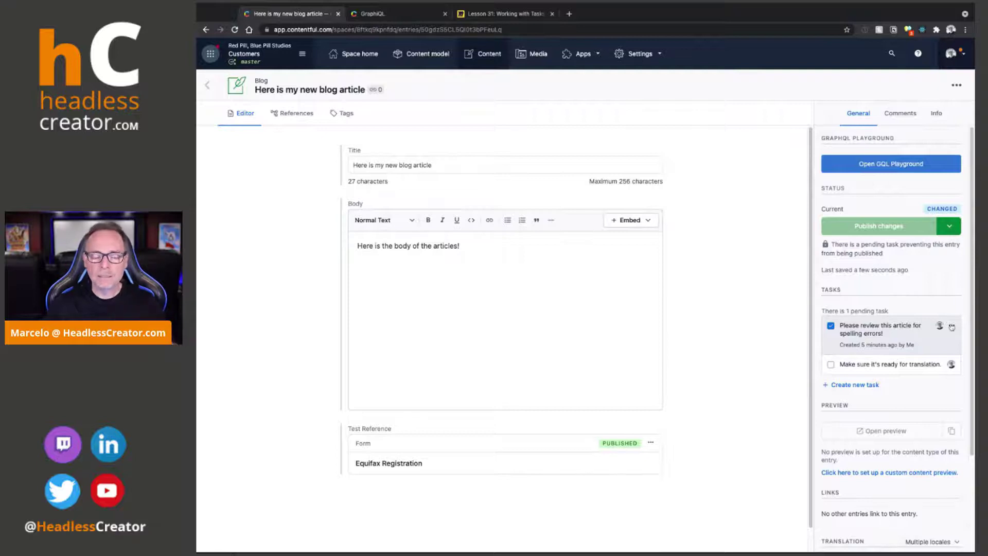
left_click(952, 326)
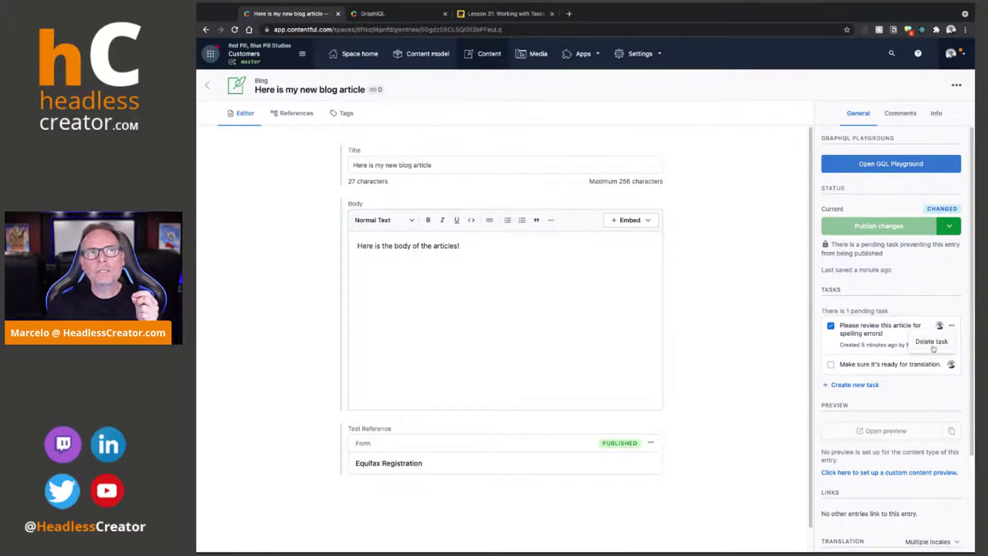
left_click(831, 329)
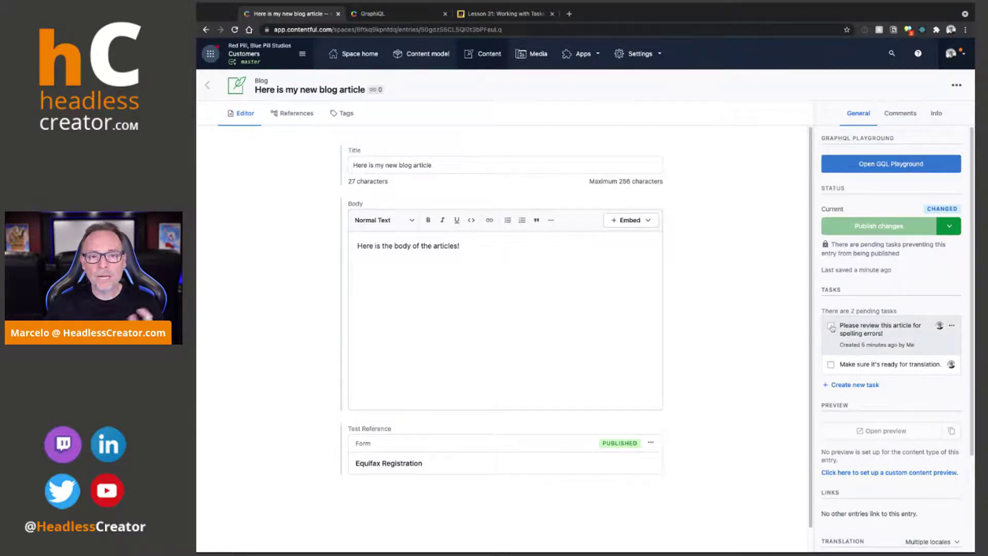
left_click(831, 326)
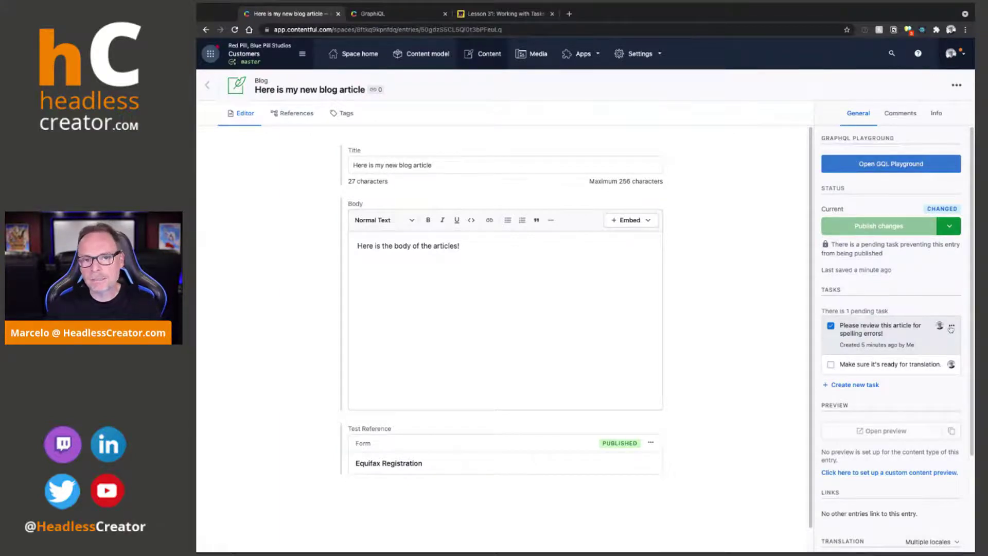
left_click(951, 328)
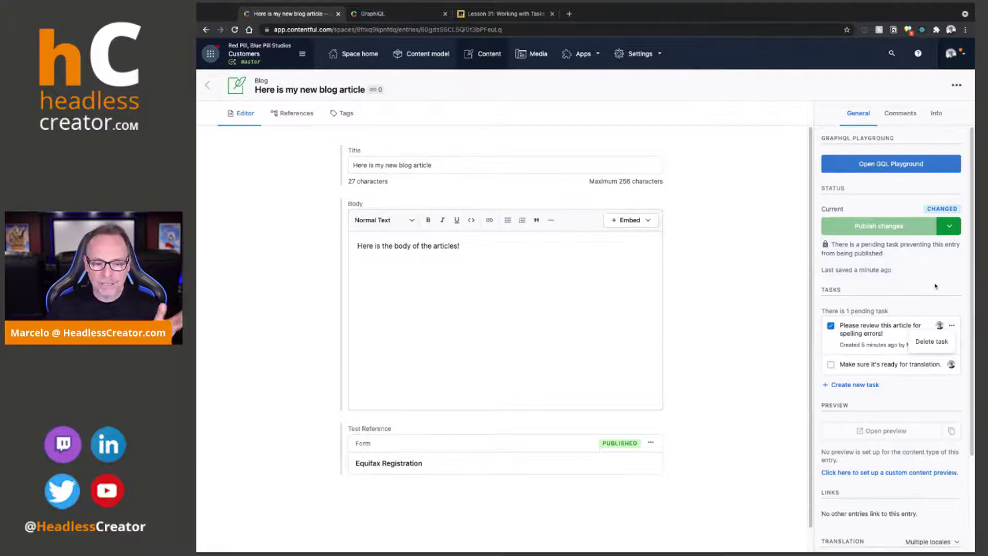
left_click(879, 354)
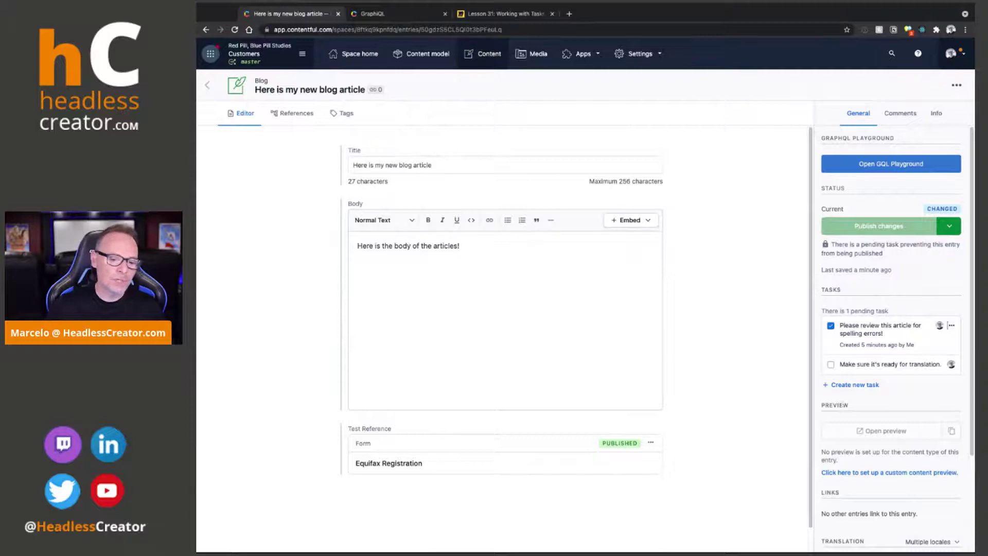
Step: Mark the "Make sure it's ready for translation." task as resolved and publish the blog entry's changes
left_click(831, 364)
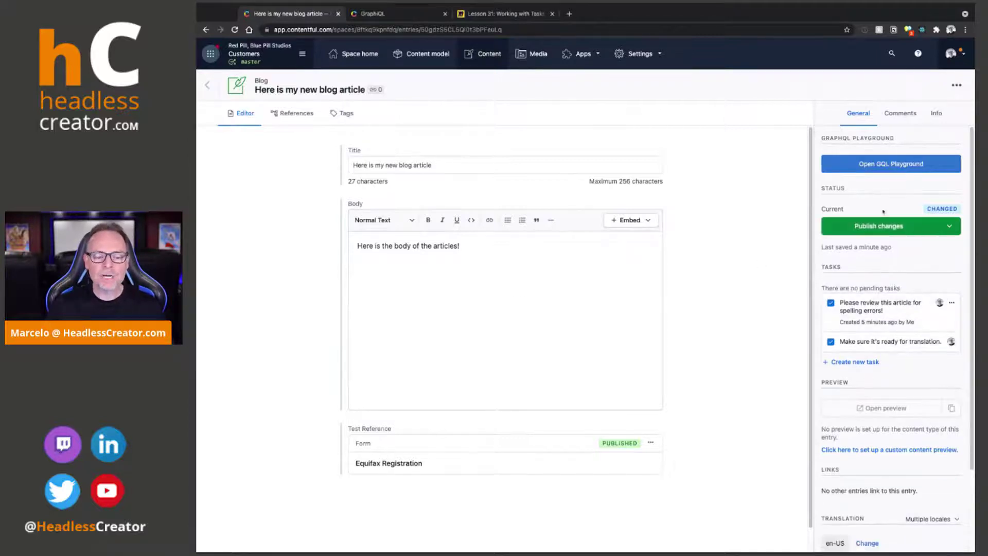
left_click(871, 227)
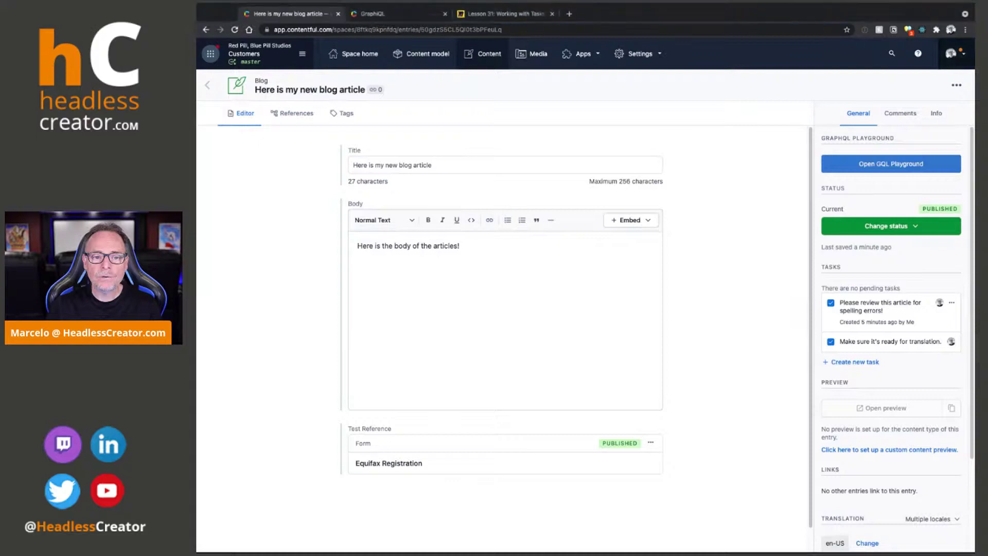
Step: View the account's pending tasks and reopen the blog entry from the content list
left_click(953, 55)
left_click(934, 99)
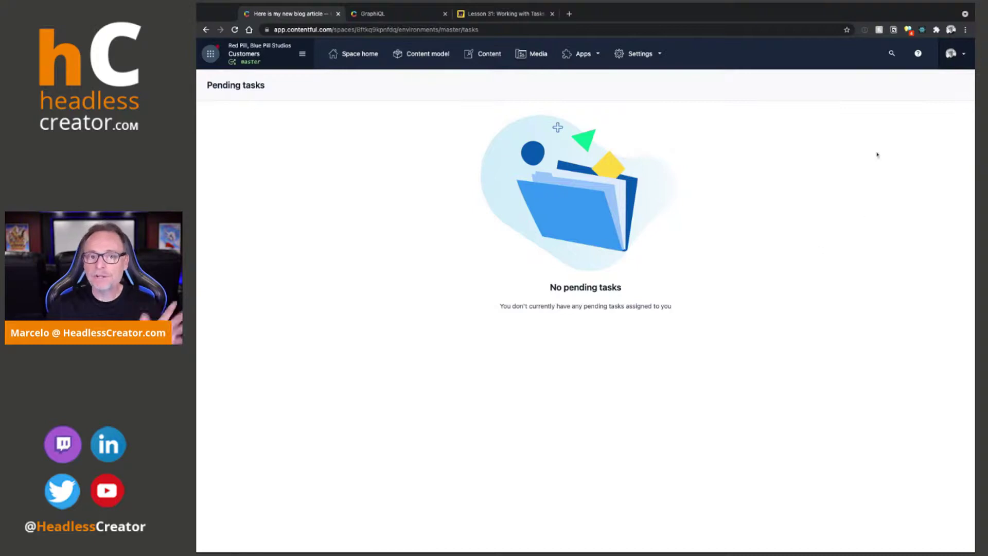
left_click(486, 55)
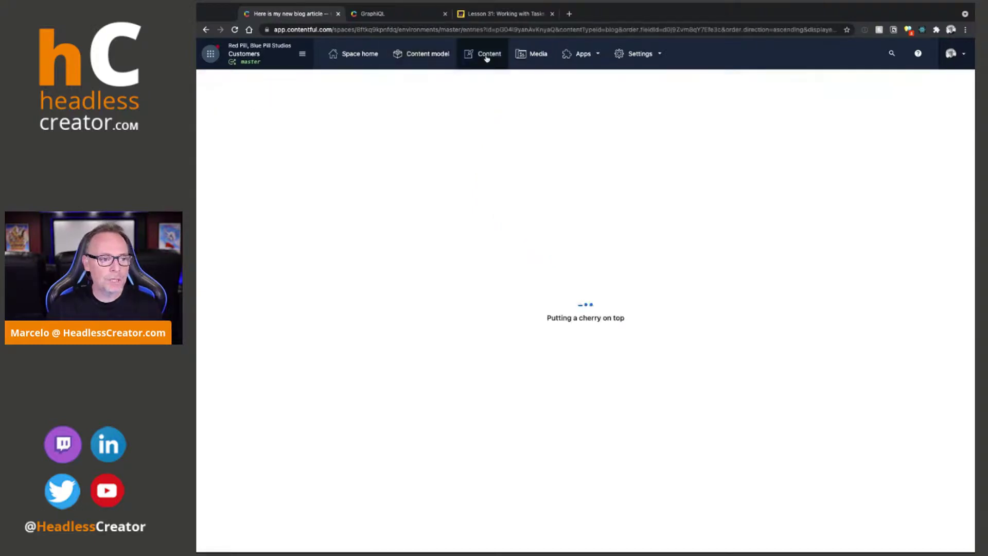
left_click(498, 156)
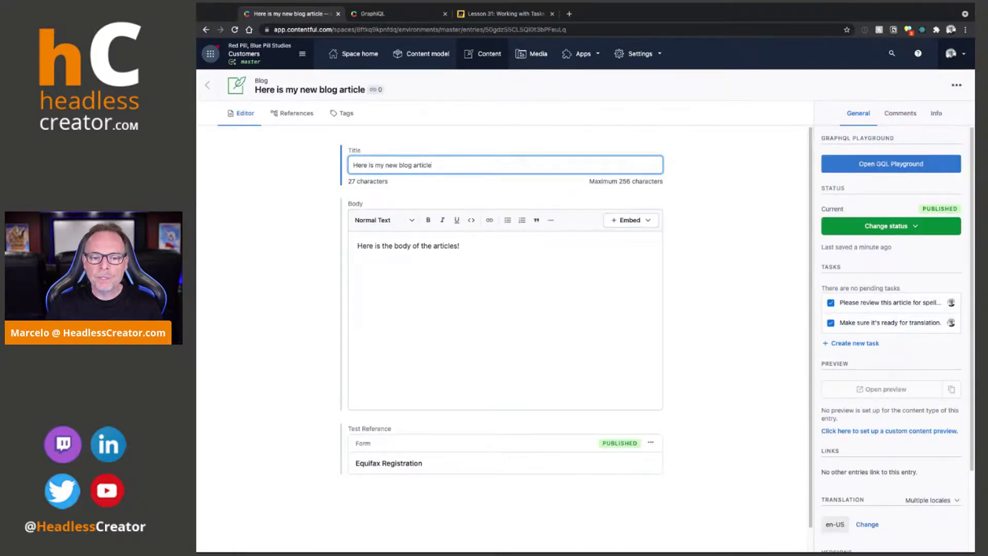
key("super+Tab")
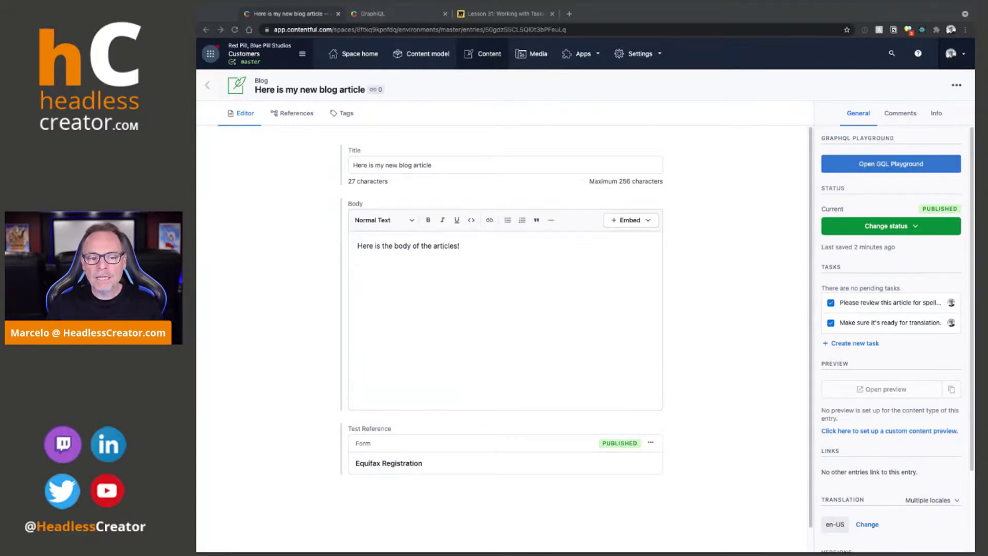
left_click(431, 165)
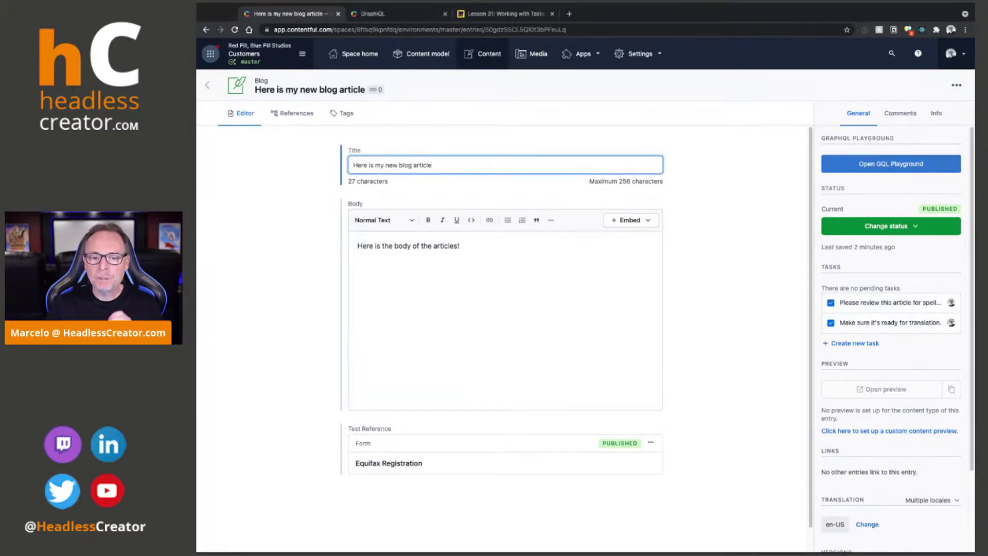
key("super+Tab")
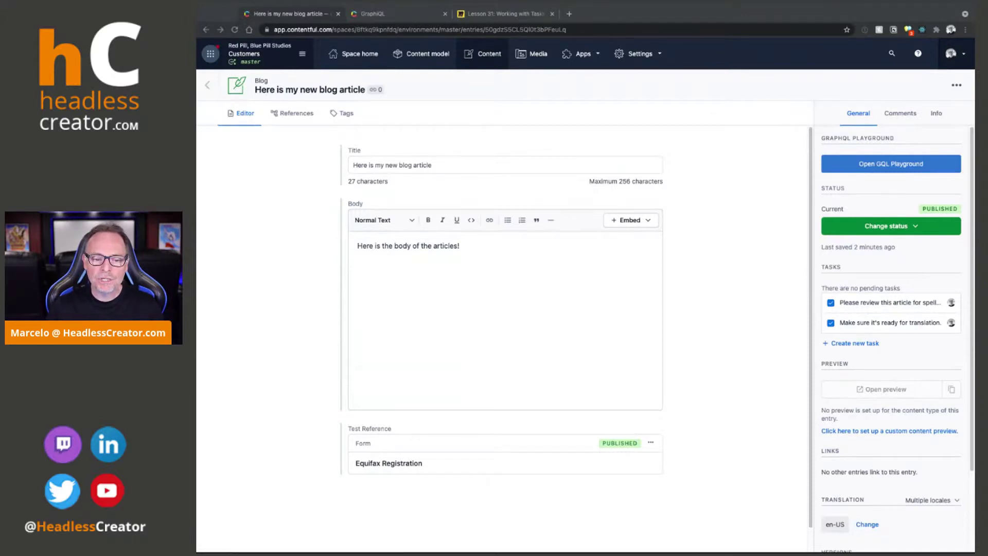
left_click(952, 325)
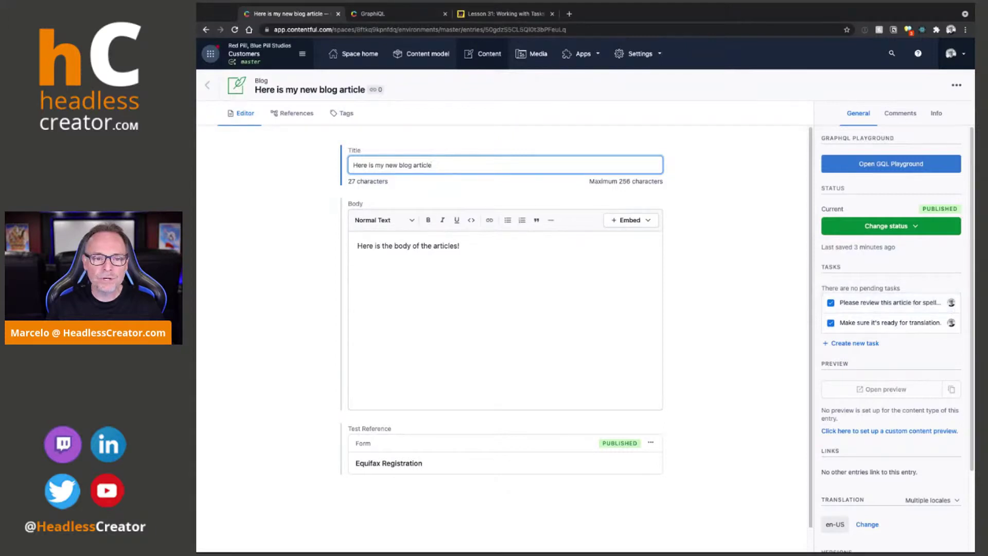
left_click(953, 53)
left_click(795, 94)
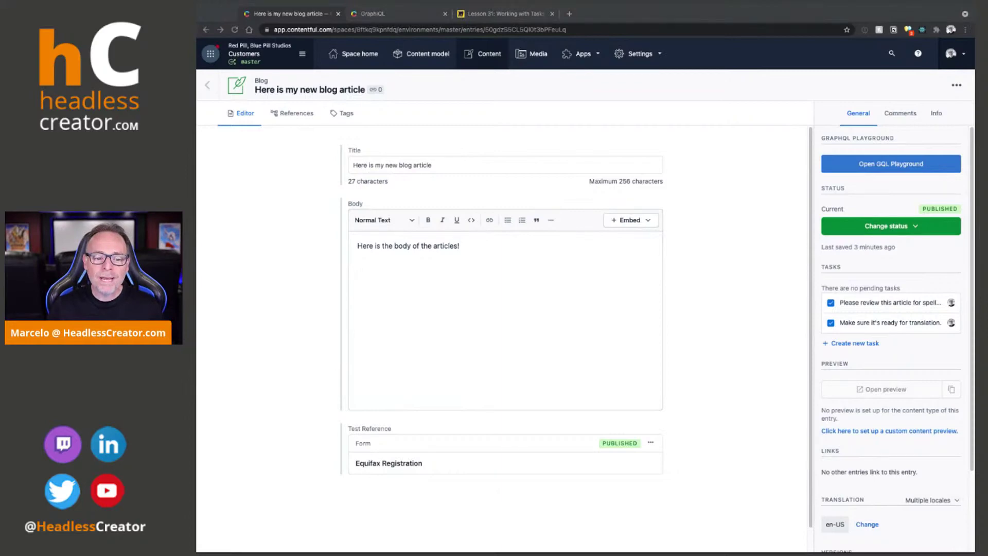
Step: Start a new task on the blog entry with the description "asdfasdf" and look at the assignee choices
left_click(855, 343)
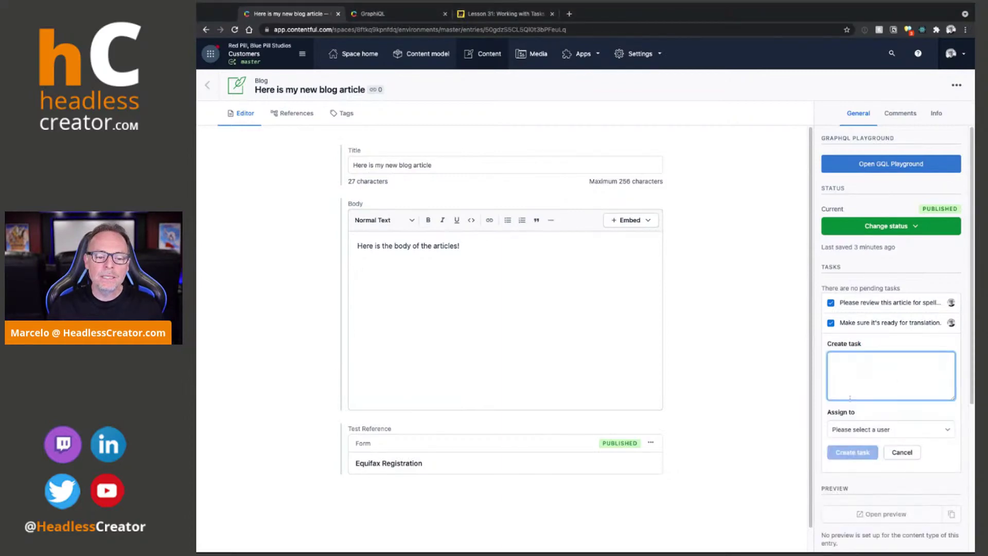
left_click(853, 430)
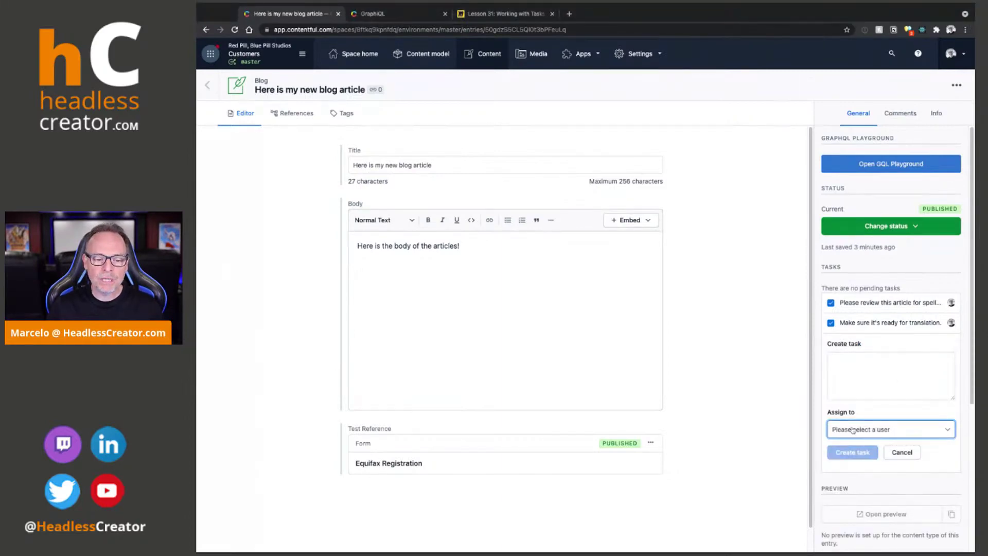
left_click(867, 369)
type("asdfasdf")
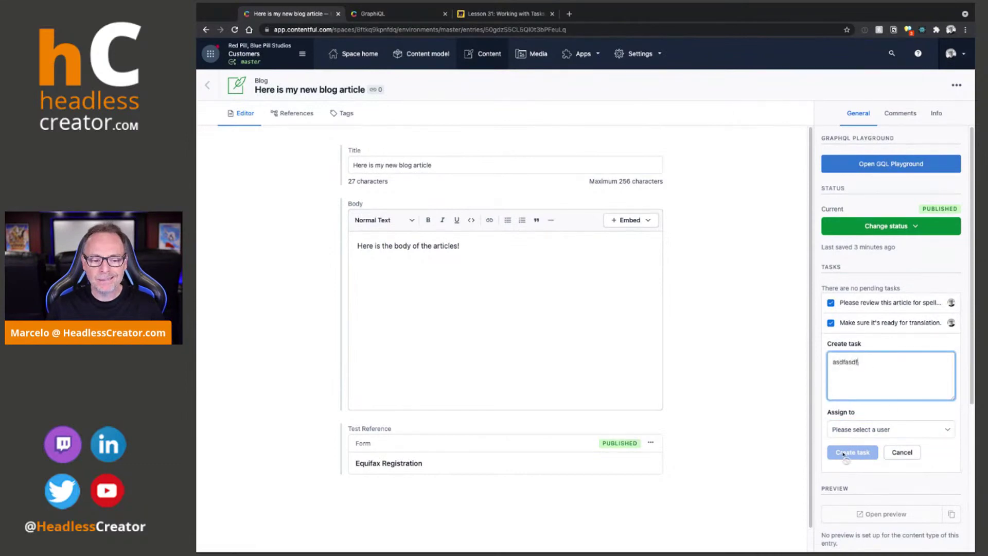
left_click(872, 436)
key("shift+Tab")
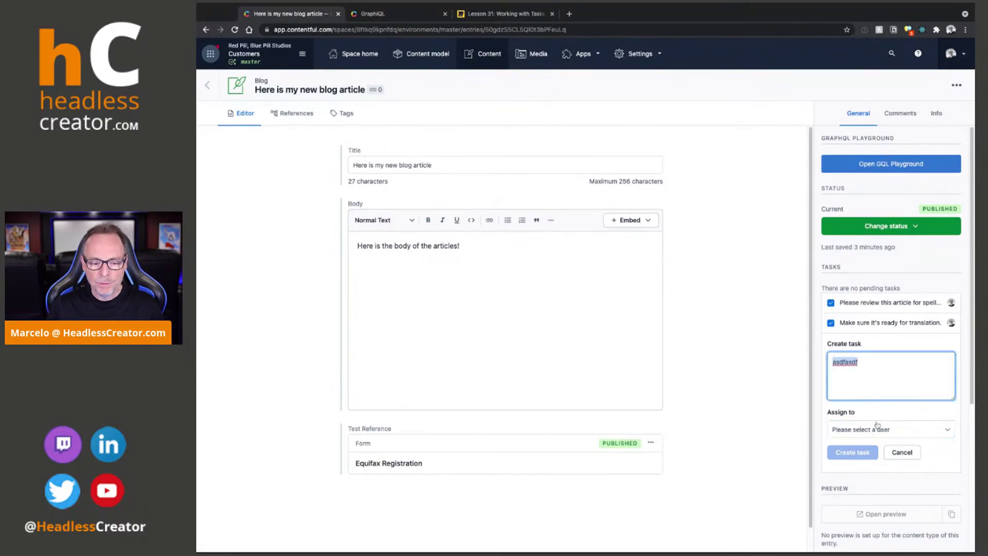